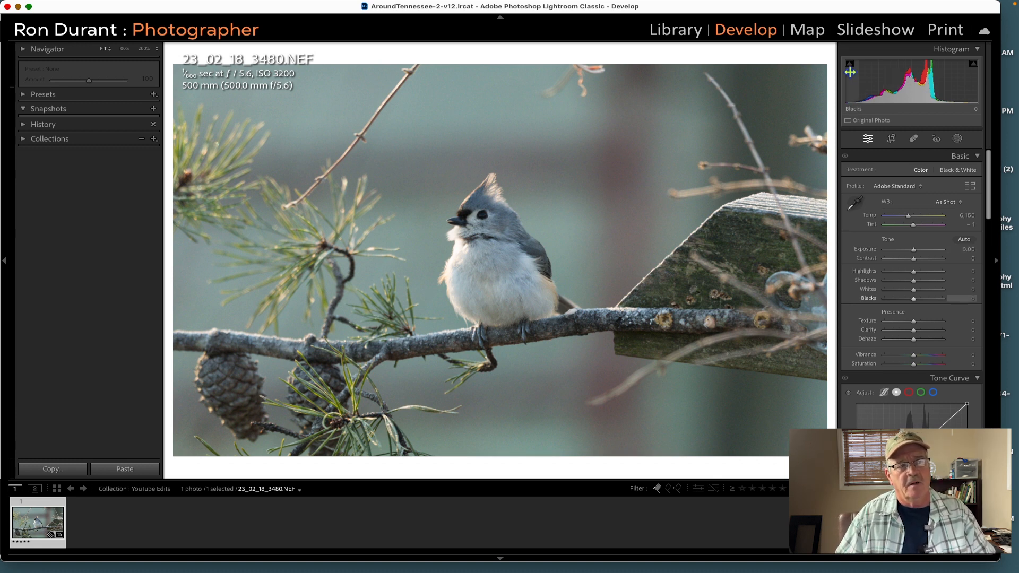
Step: Check the photo's highlight clipping and apply the automatic tone adjustment
{"action": "left_click", "coordinate": [974, 66]}
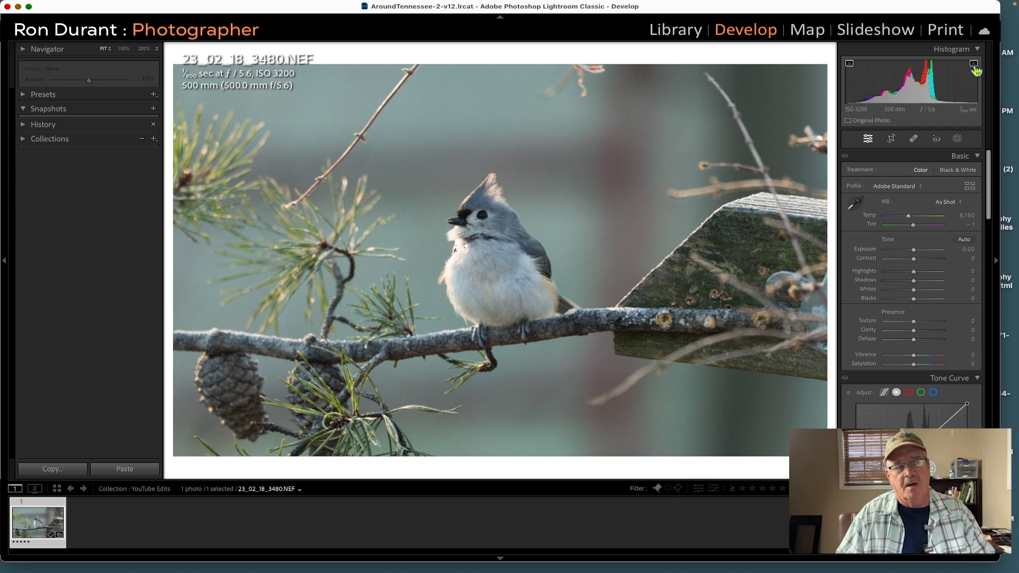
{"action": "left_click", "coordinate": [975, 66]}
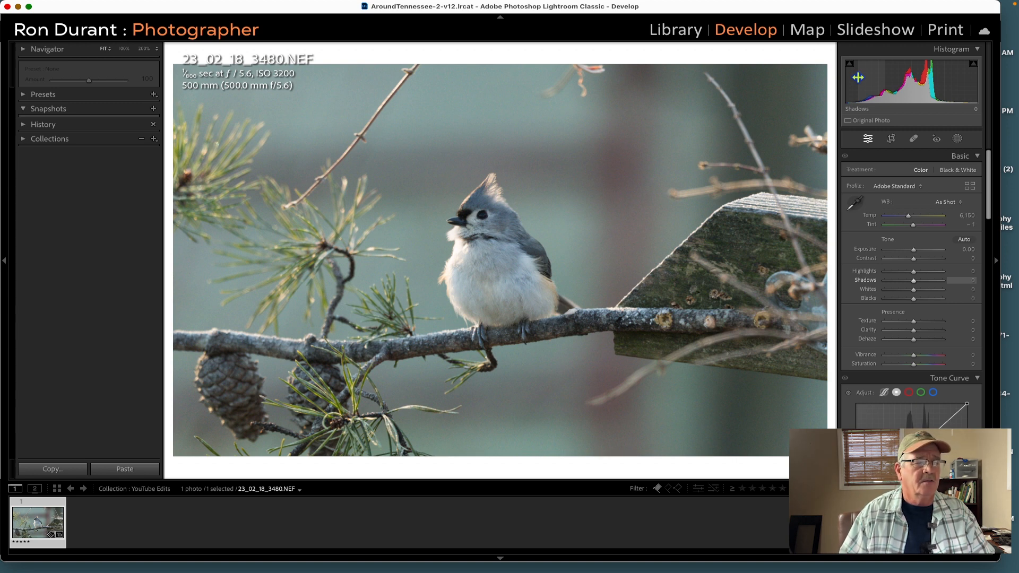
{"action": "left_click", "coordinate": [964, 240]}
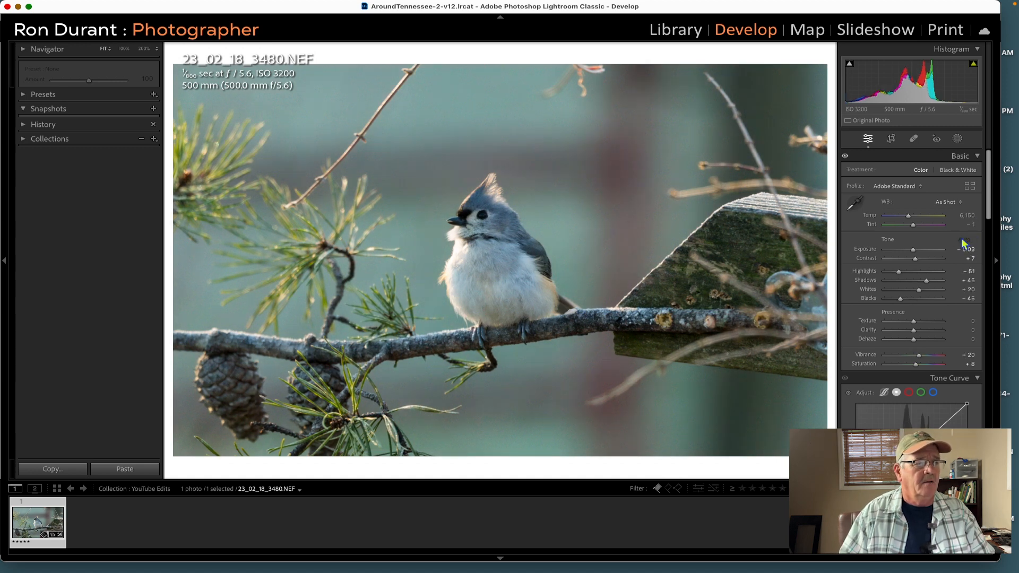
Step: Create a Select Subject mask for the bird, and add a duplicated and inverted copy of it for the background
{"action": "left_click", "coordinate": [957, 138]}
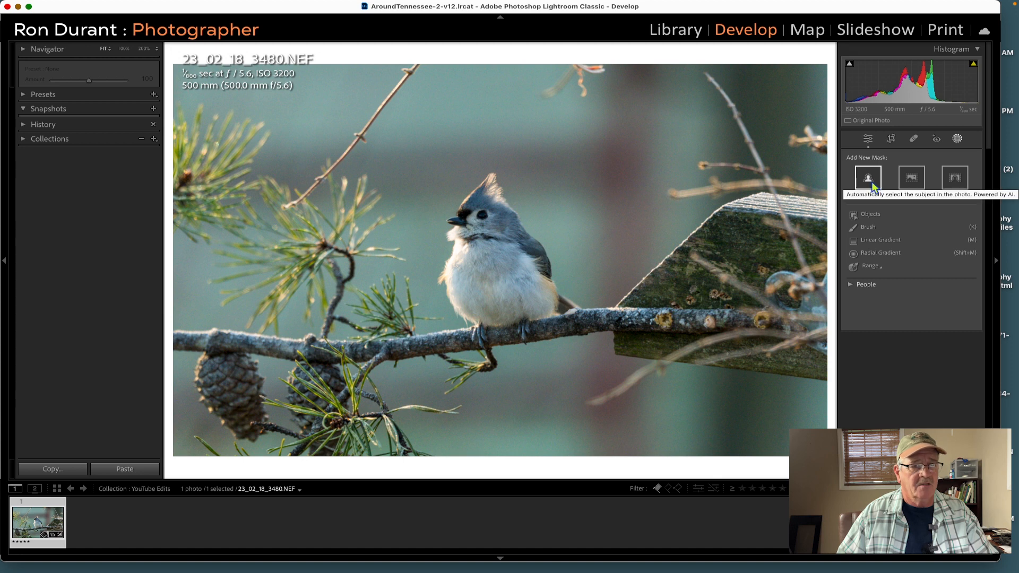
{"action": "left_click", "coordinate": [869, 178]}
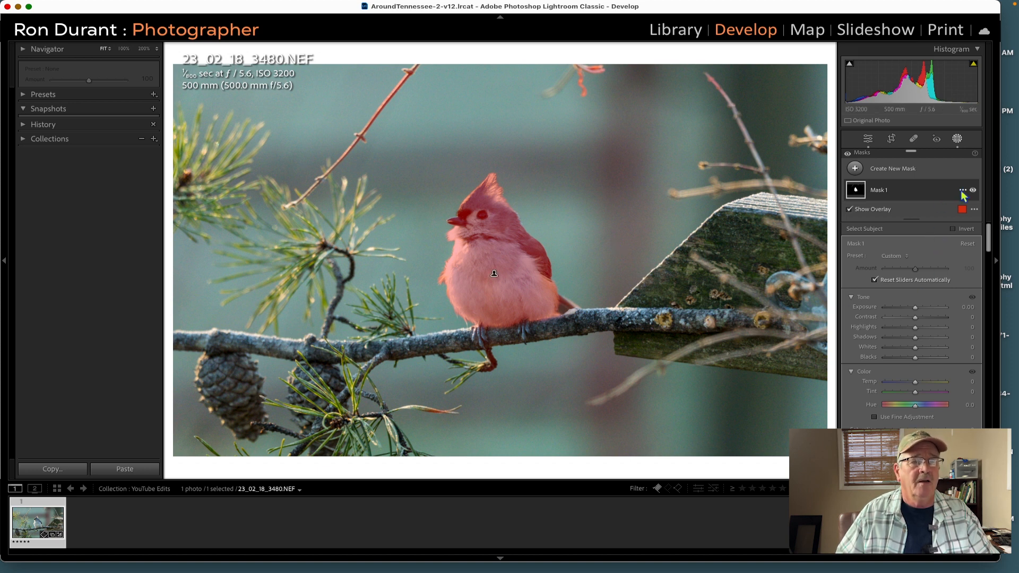
{"action": "left_click", "coordinate": [962, 191]}
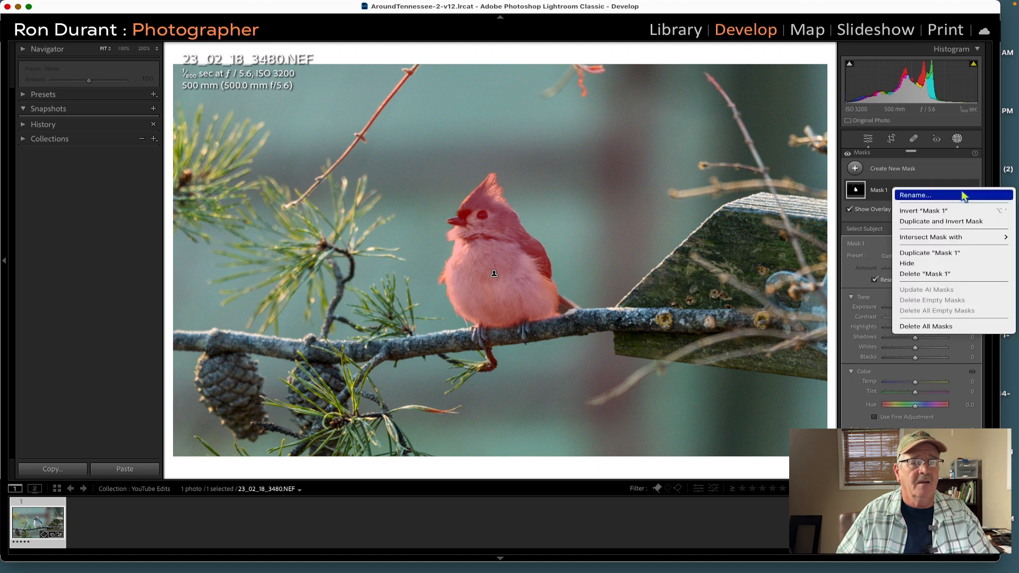
{"action": "left_click", "coordinate": [954, 223]}
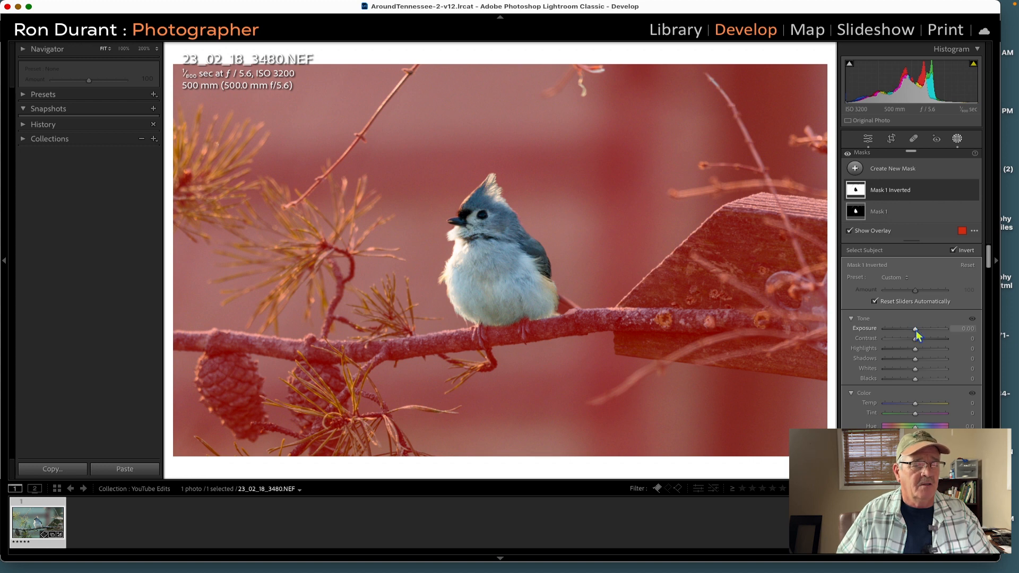
Step: Darken the background through the inverted mask: Exposure -0.81, Contrast -21 and Highlights -21
{"action": "key", "text": "o"}
{"action": "left_click_drag", "start_coordinate": [916, 330], "coordinate": [909, 332]}
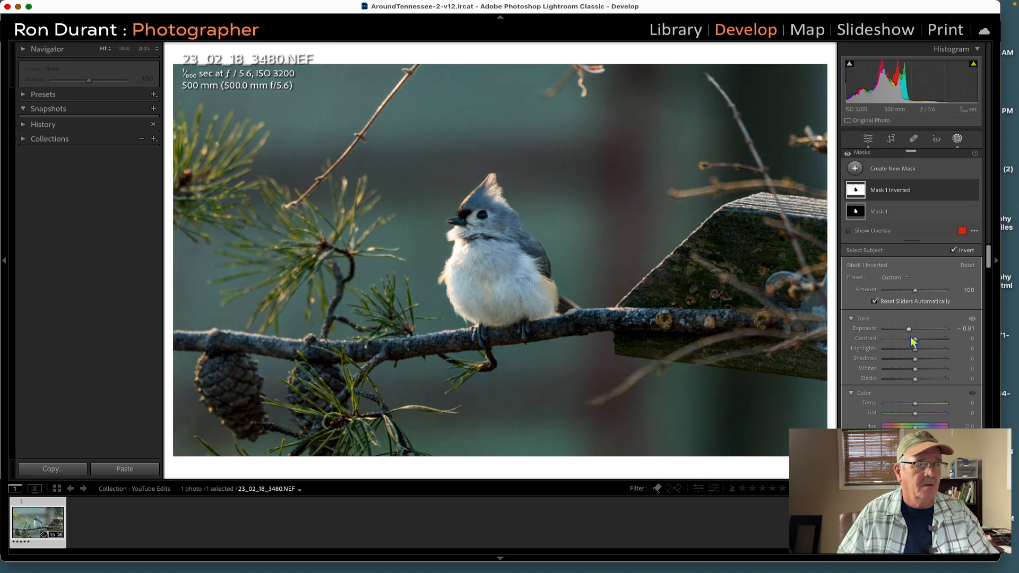
{"action": "left_click_drag", "start_coordinate": [913, 339], "coordinate": [907, 350]}
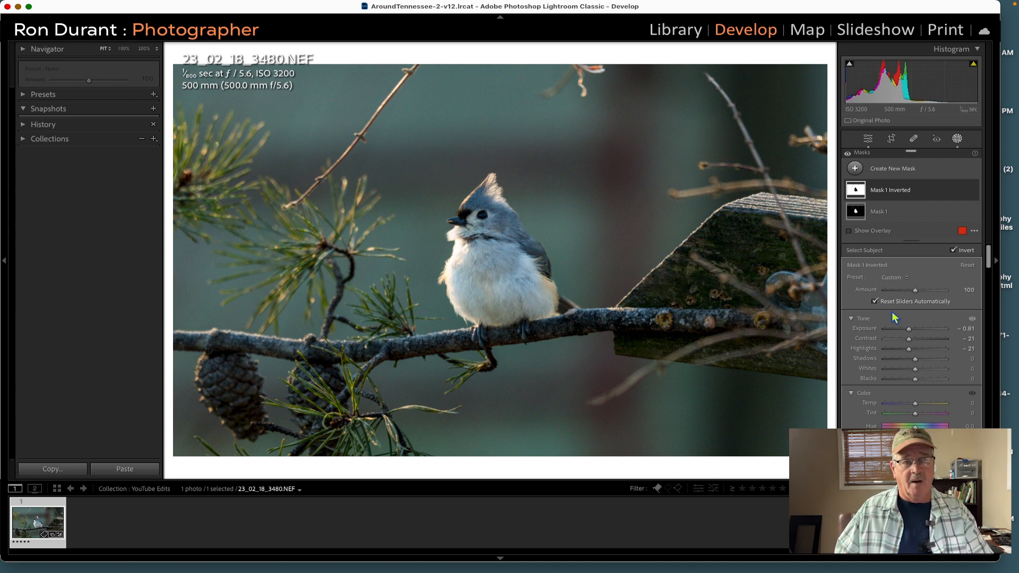
Step: Adjust the bird through the subject mask with its overlay hidden: Contrast -29, Highlights -38, Whites 16 and Blacks -14
{"action": "left_click", "coordinate": [890, 213]}
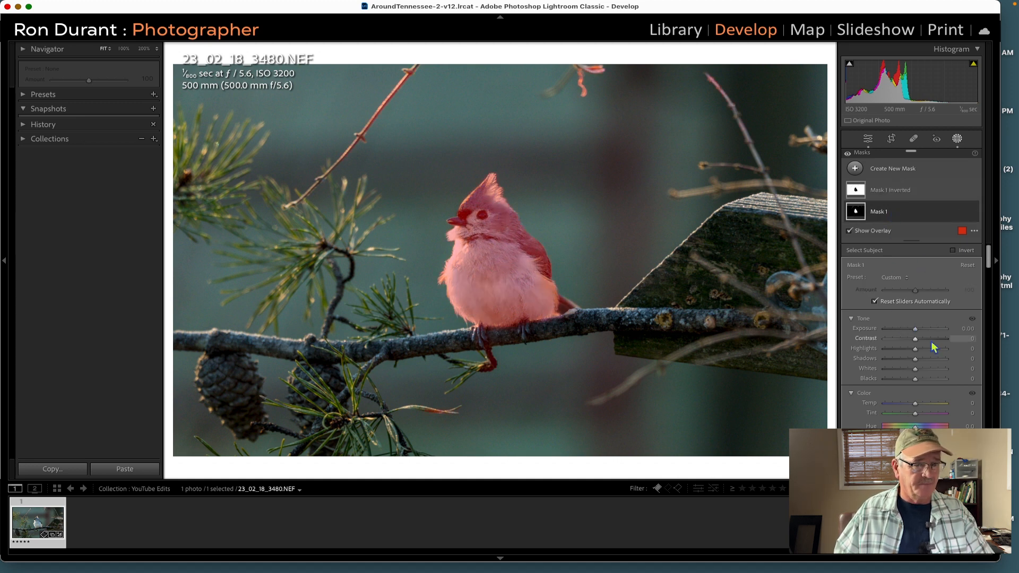
{"action": "key", "text": "o"}
{"action": "key", "text": "o"}
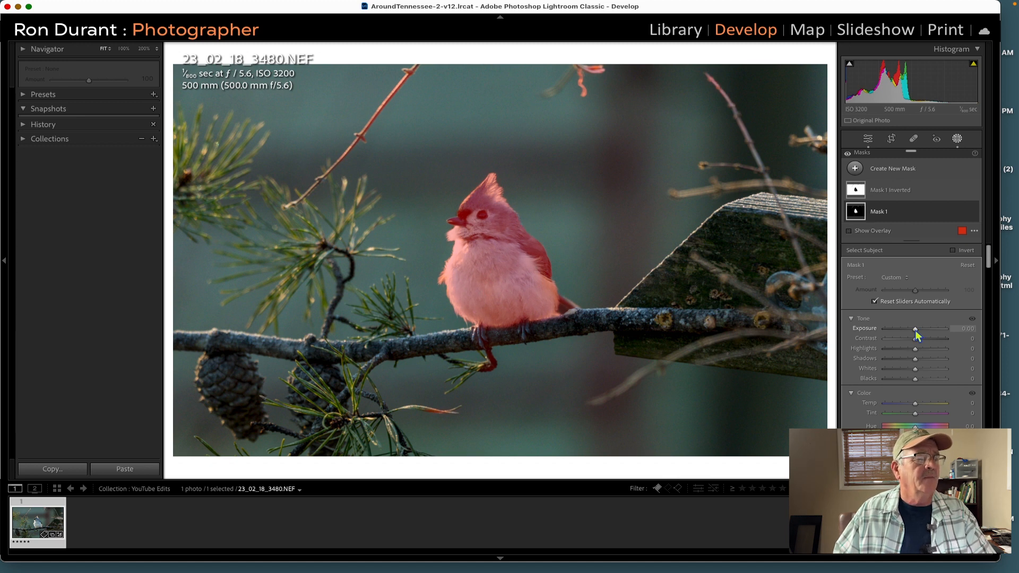
{"action": "key", "text": "o"}
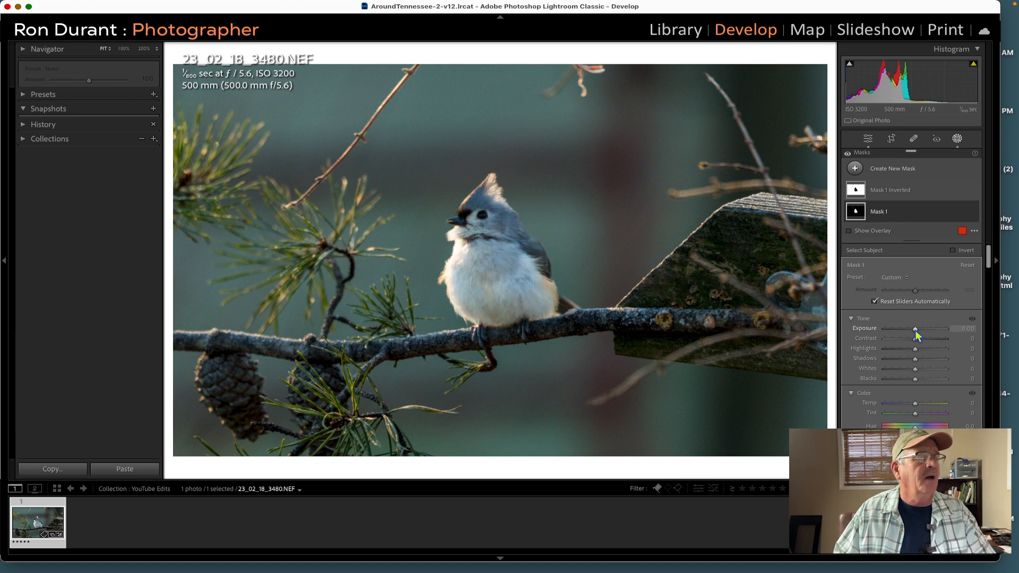
{"action": "key", "text": "o"}
{"action": "key", "text": "o"}
{"action": "key", "text": "o"}
{"action": "key", "text": "o"}
{"action": "mouse_move", "coordinate": [915, 349]}
{"action": "left_mouse_down"}
{"action": "mouse_move", "coordinate": [903, 349]}
{"action": "mouse_move", "coordinate": [906, 339]}
{"action": "left_mouse_up"}
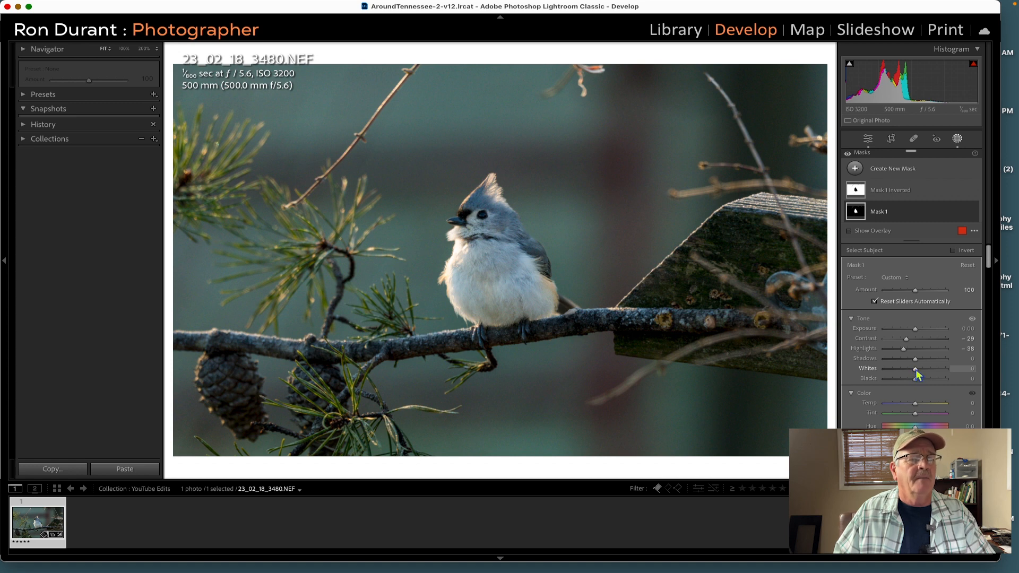
{"action": "left_click_drag", "start_coordinate": [916, 370], "coordinate": [910, 378]}
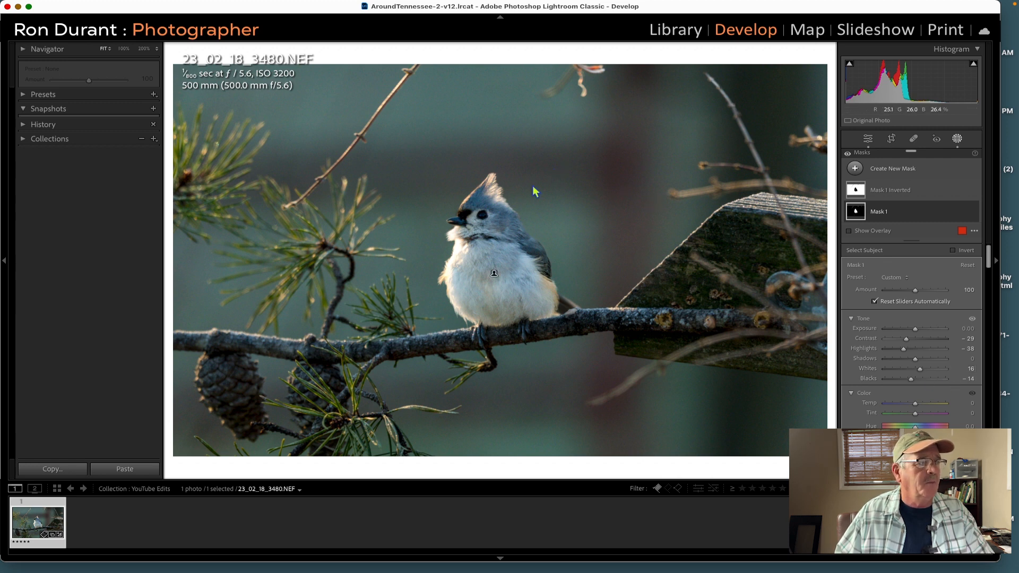
Step: Send a TIFF copy with Lightroom adjustments, ProPhoto RGB, 16 bits and 300 resolution, to Topaz DeNoise AI
{"action": "right_click", "coordinate": [562, 179]}
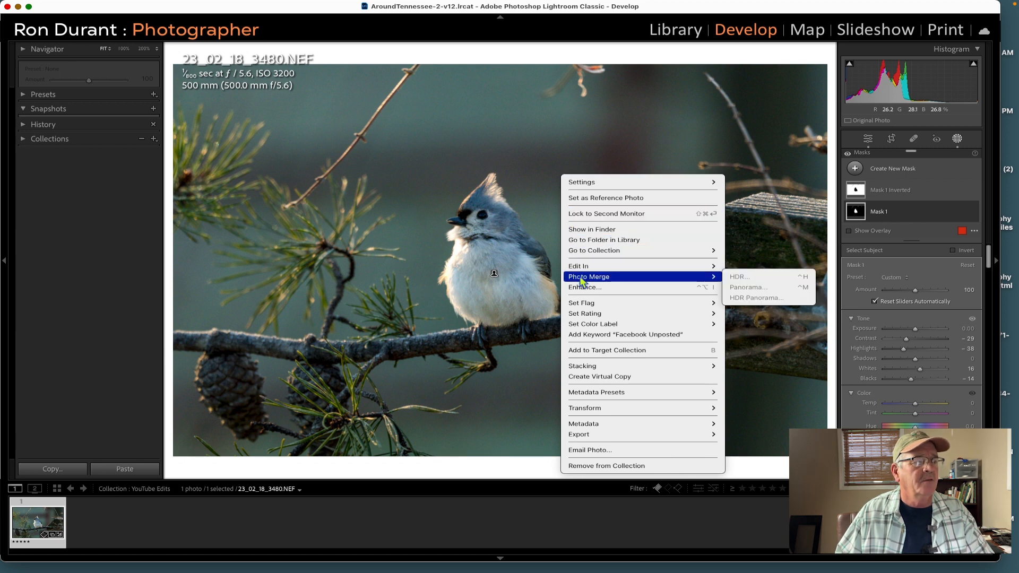
{"action": "mouse_move", "coordinate": [588, 268]}
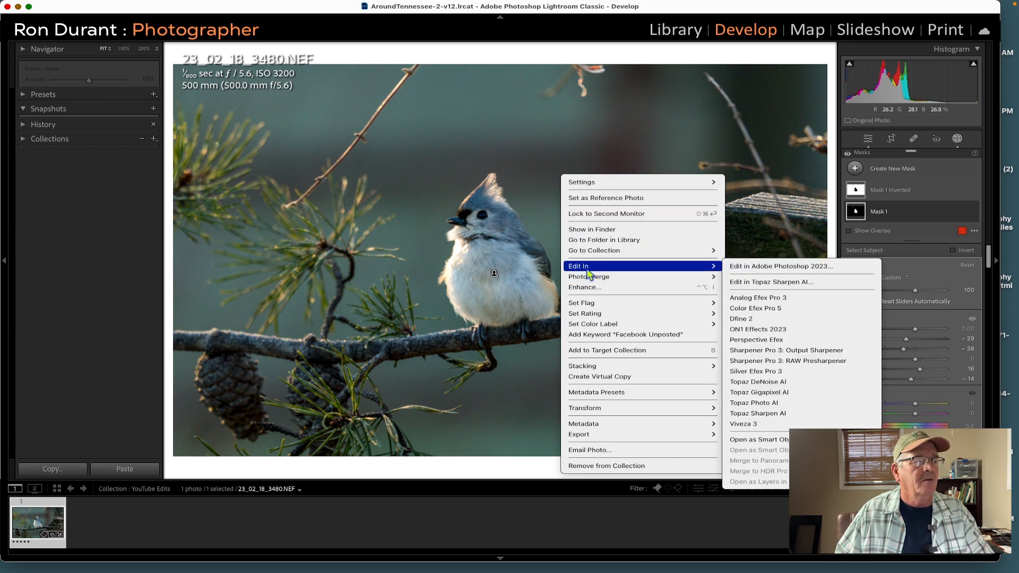
{"action": "left_click", "coordinate": [754, 382]}
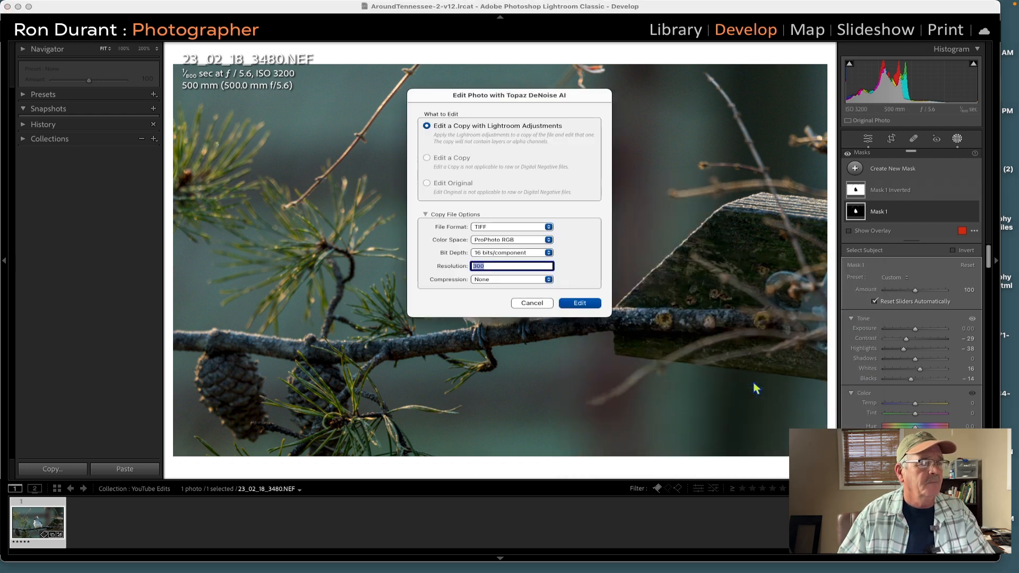
{"action": "left_click", "coordinate": [570, 306]}
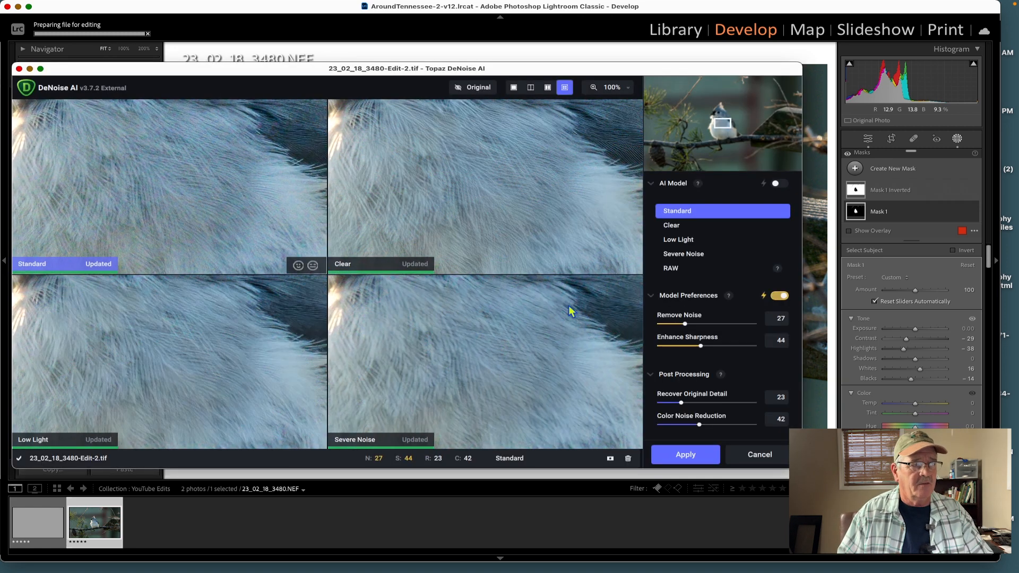
Step: Compare the AI models on the bird's eye and crest, and apply noise reduction with the Clear model
{"action": "left_click_drag", "start_coordinate": [728, 128], "coordinate": [717, 109]}
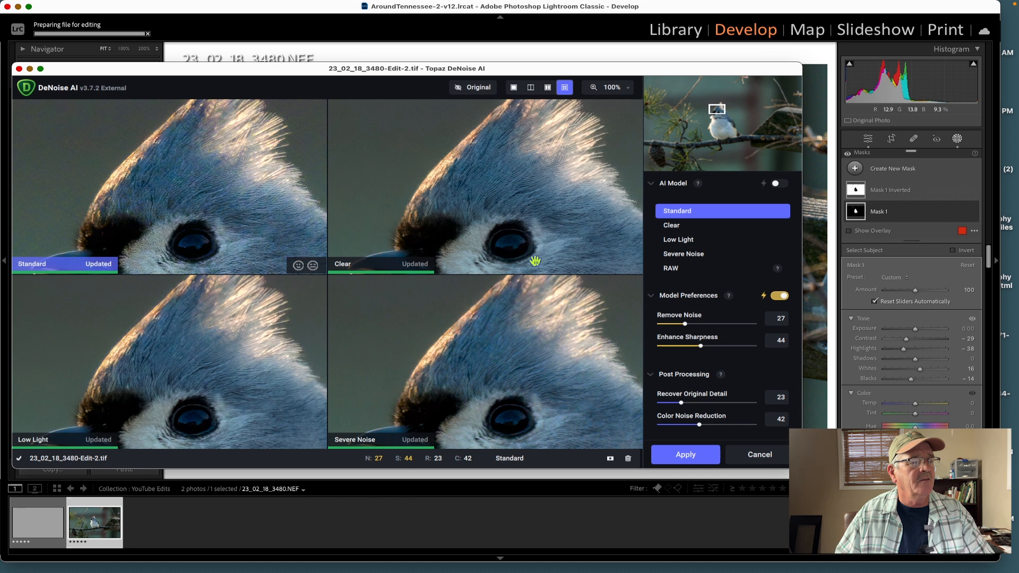
{"action": "left_click", "coordinate": [467, 209]}
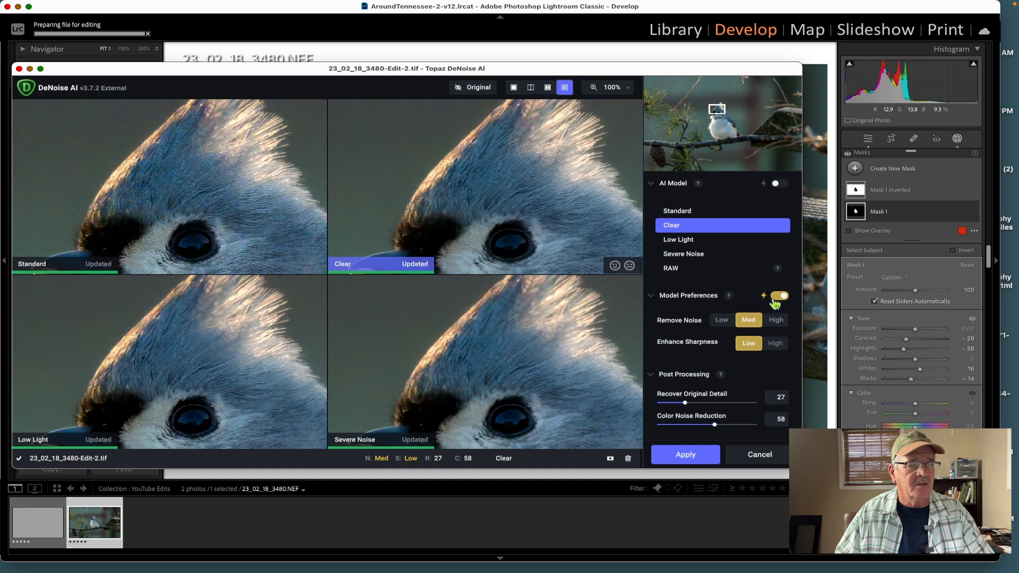
{"action": "mouse_move", "coordinate": [731, 298]}
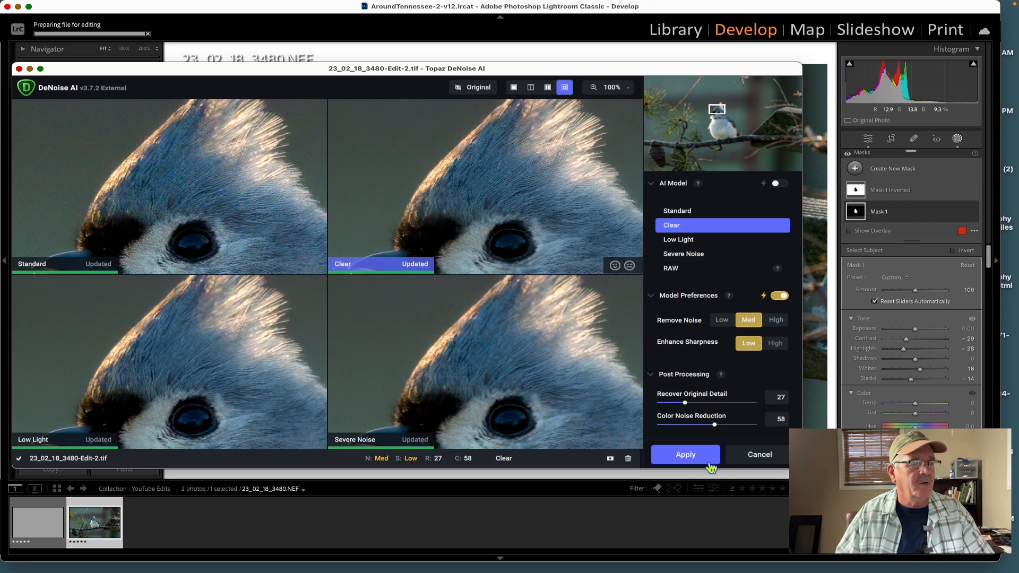
{"action": "left_click", "coordinate": [686, 455]}
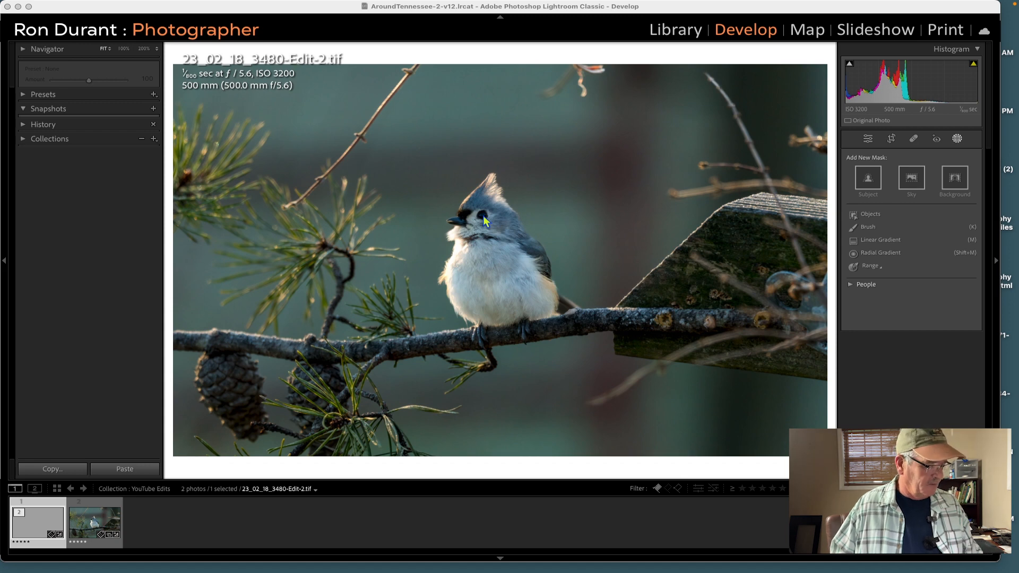
Step: View the denoised copy at 100% and paint a size 15 brush mask over the bird's eye, the dark patch above the beak and the beak
{"action": "left_click", "coordinate": [675, 40]}
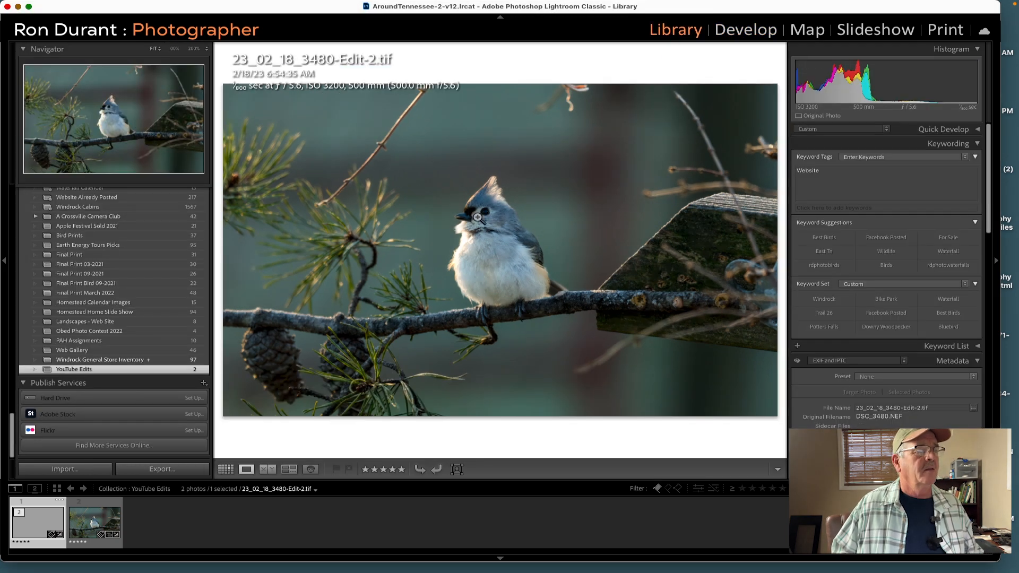
{"action": "left_click", "coordinate": [477, 218]}
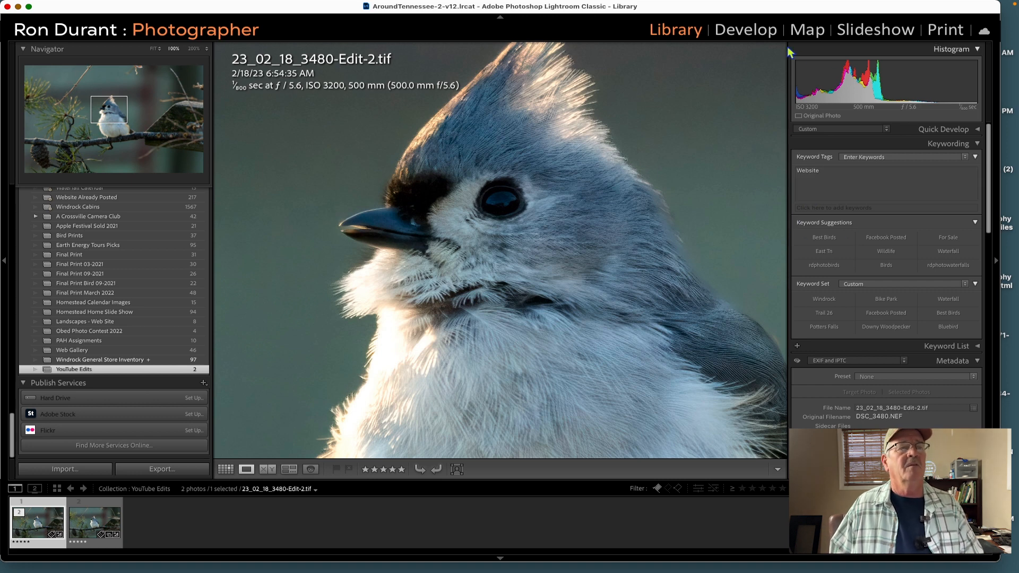
{"action": "left_click", "coordinate": [757, 33]}
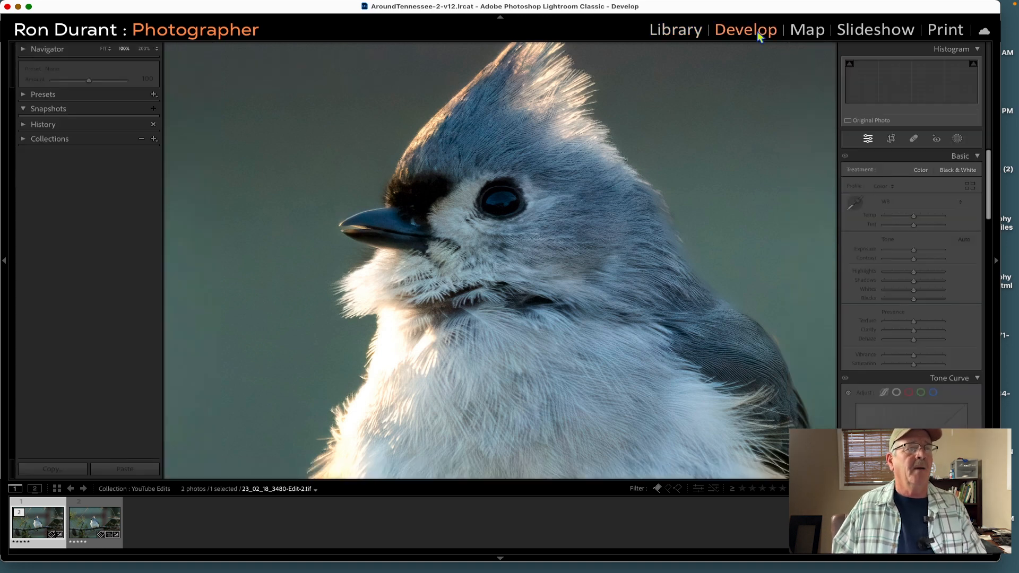
{"action": "left_click", "coordinate": [959, 139]}
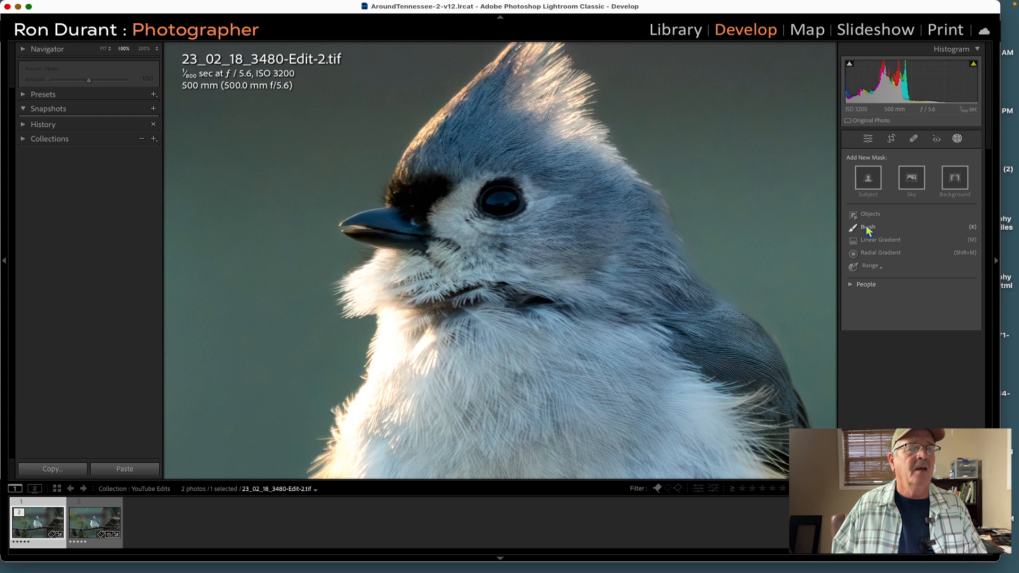
{"action": "left_click", "coordinate": [866, 227]}
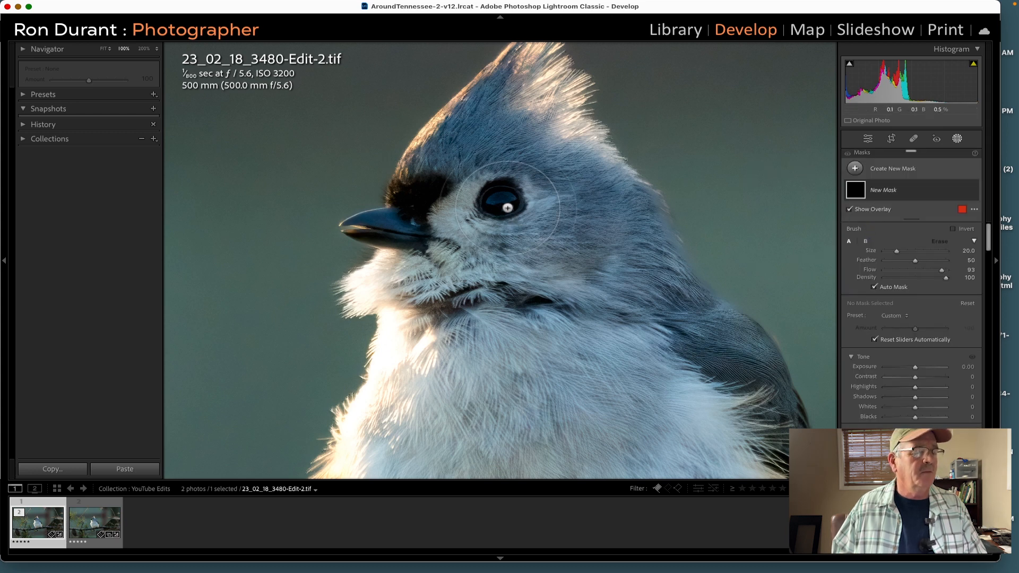
{"action": "scroll", "coordinate": [507, 206], "scroll_direction": "down", "scroll_amount": 5}
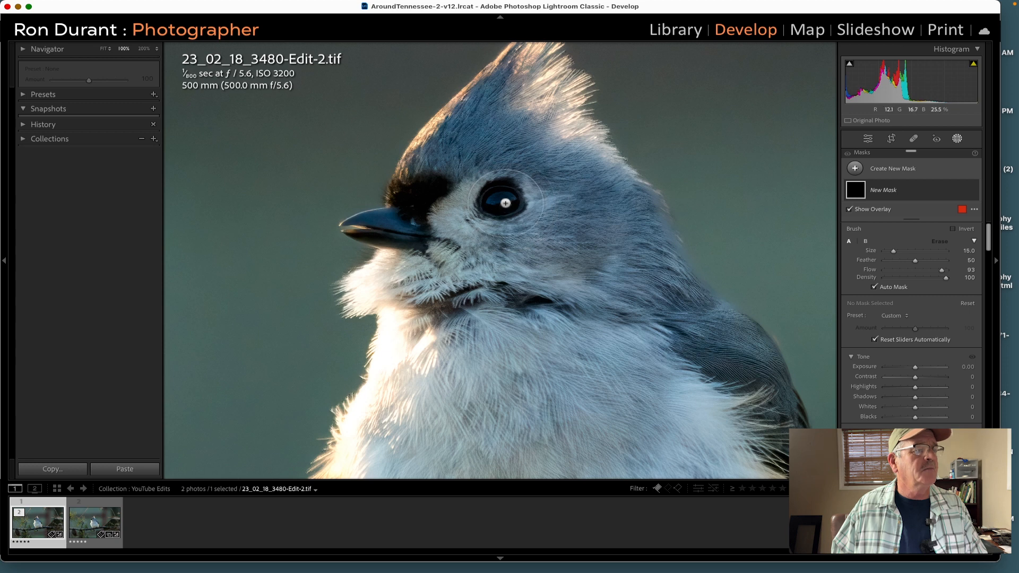
{"action": "mouse_move", "coordinate": [504, 201]}
{"action": "left_mouse_down"}
{"action": "mouse_move", "coordinate": [508, 212]}
{"action": "mouse_move", "coordinate": [510, 185]}
{"action": "mouse_move", "coordinate": [494, 192]}
{"action": "mouse_move", "coordinate": [505, 184]}
{"action": "mouse_move", "coordinate": [500, 199]}
{"action": "left_mouse_up"}
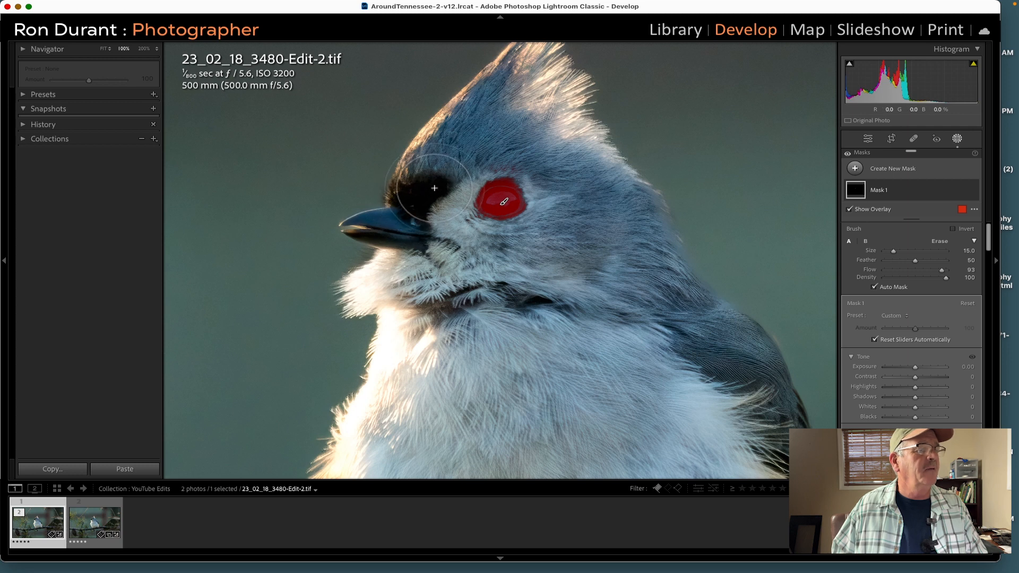
{"action": "left_click_drag", "start_coordinate": [434, 188], "coordinate": [419, 203]}
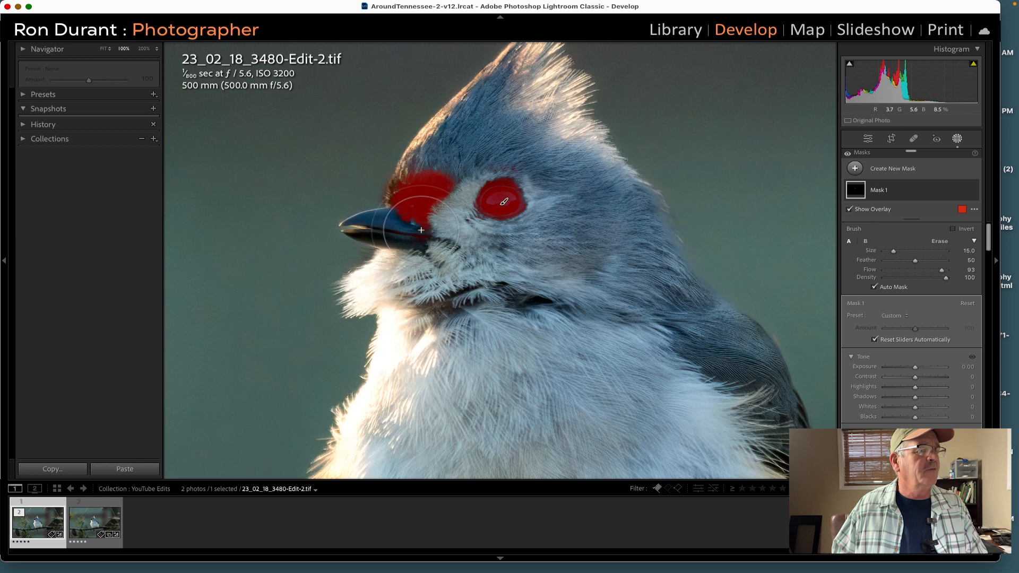
{"action": "mouse_move", "coordinate": [421, 230]}
{"action": "left_mouse_down"}
{"action": "mouse_move", "coordinate": [387, 225]}
{"action": "mouse_move", "coordinate": [447, 243]}
{"action": "left_mouse_up"}
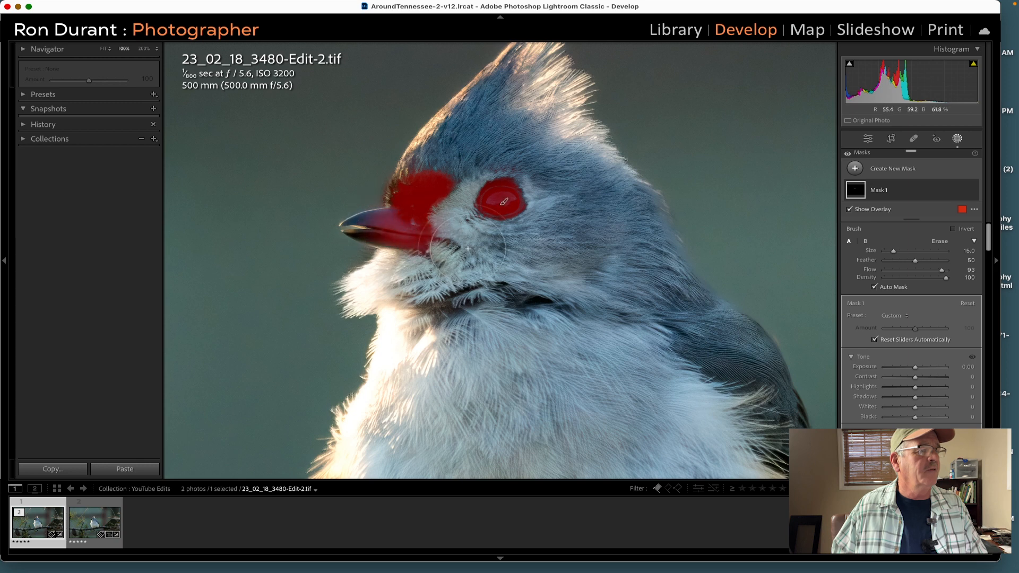
Step: Brighten the brushed eye and beak area with Exposure 1.27 and Shadows 11, and return to the Library
{"action": "key", "text": "o"}
{"action": "left_click_drag", "start_coordinate": [915, 368], "coordinate": [926, 368]}
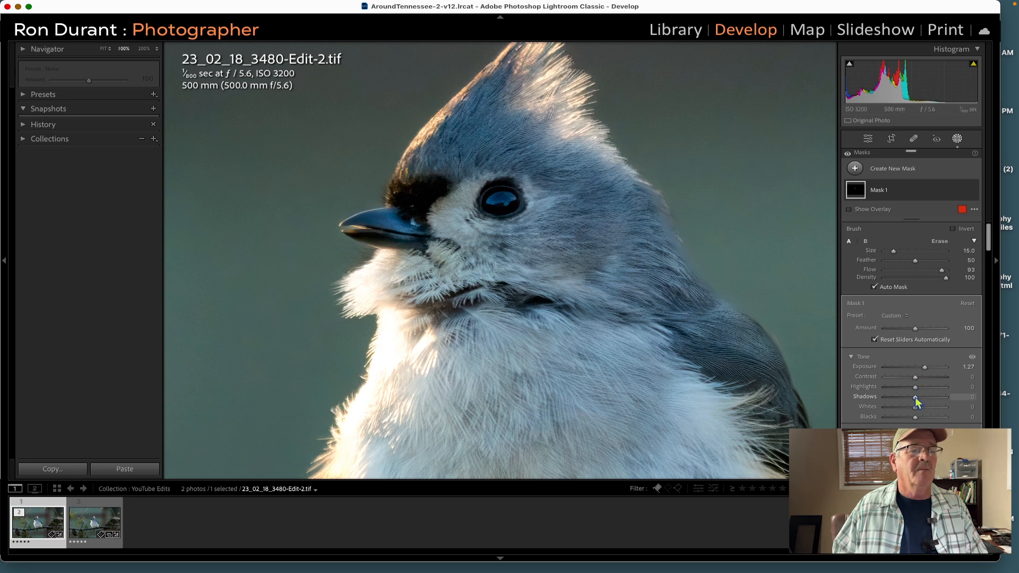
{"action": "left_click_drag", "start_coordinate": [916, 400], "coordinate": [916, 398]}
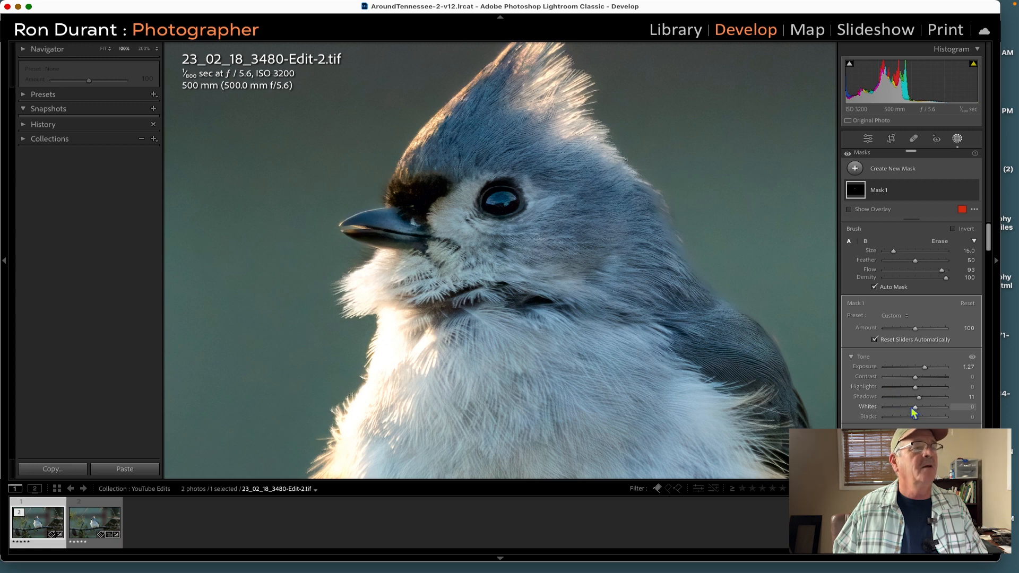
{"action": "left_click", "coordinate": [958, 140]}
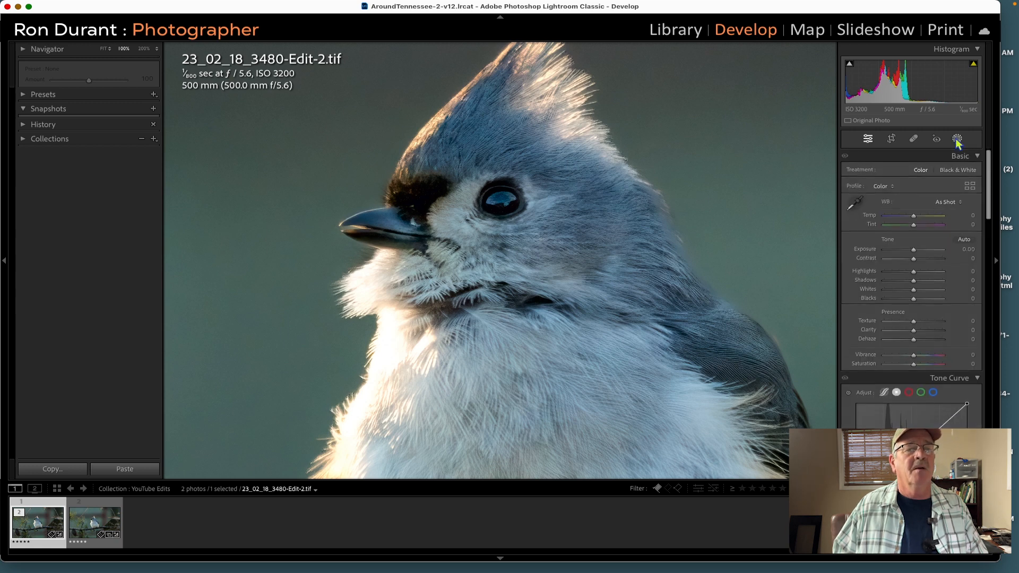
{"action": "left_click", "coordinate": [676, 30]}
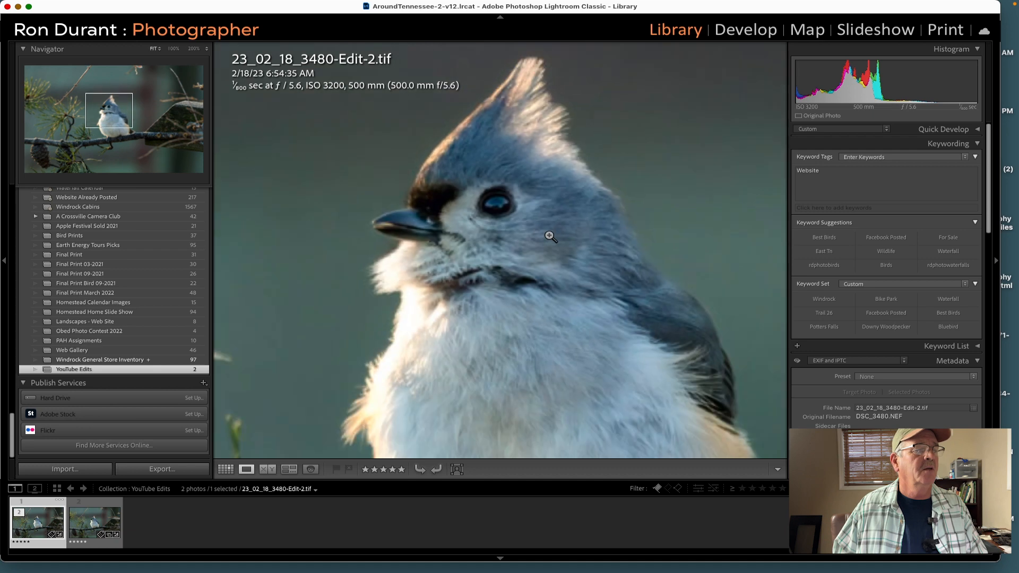
Step: Compare the denoised TIFF and the original NEF side by side at 100% on the bird's chest and head, and return to single-photo view
{"action": "left_click", "coordinate": [547, 236]}
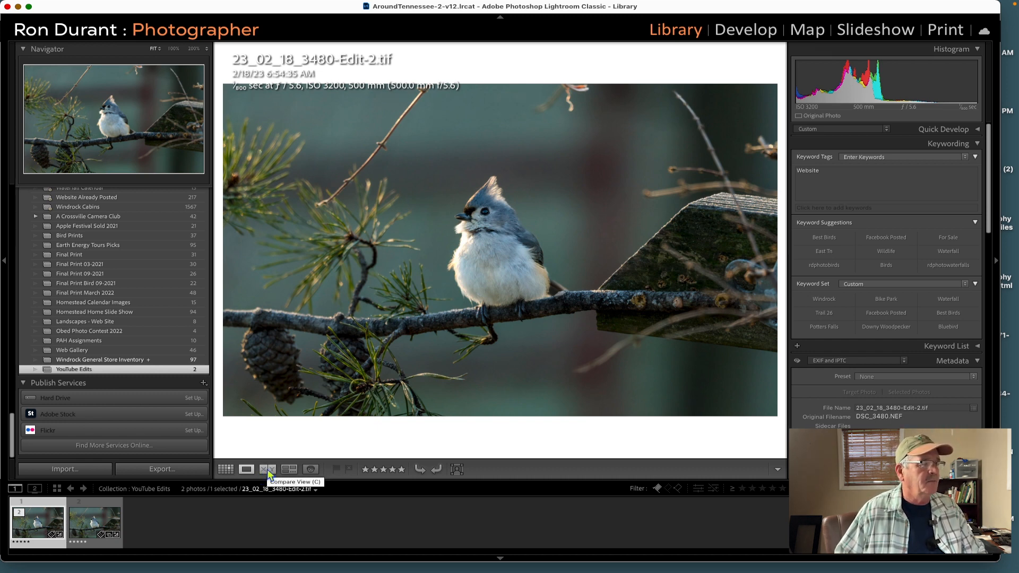
{"action": "left_click", "coordinate": [87, 528], "text": "super"}
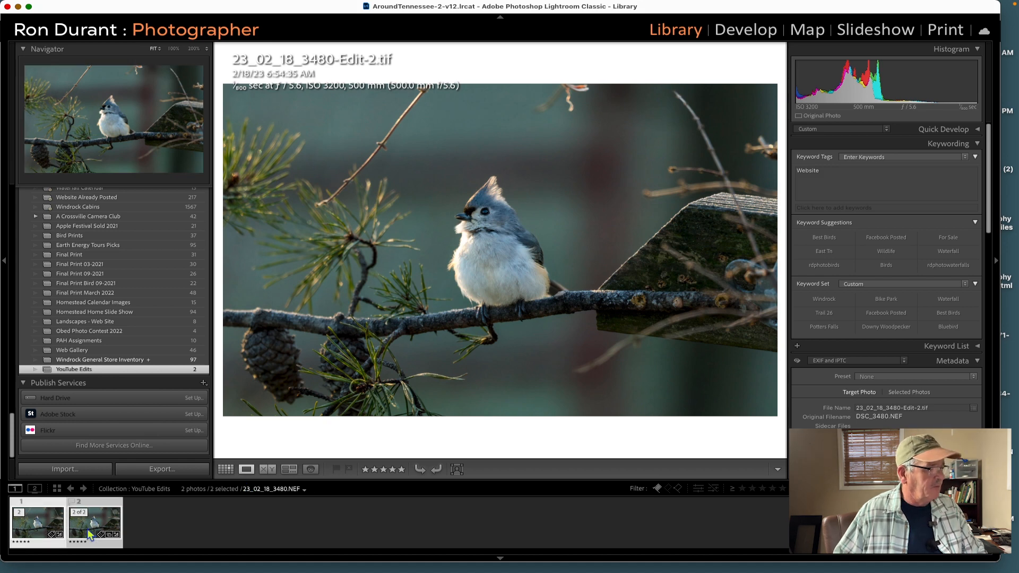
{"action": "left_click", "coordinate": [266, 467]}
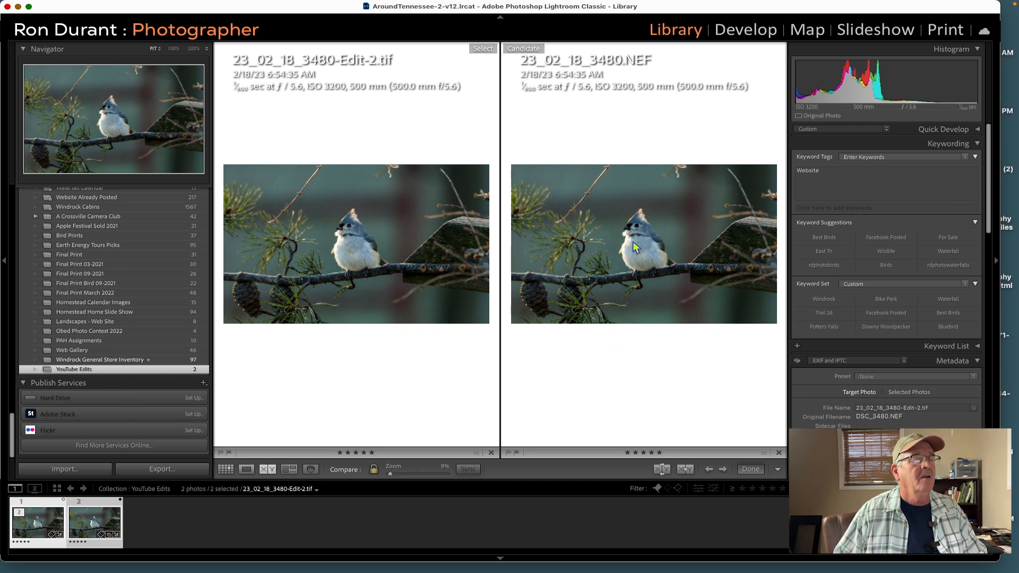
{"action": "left_click", "coordinate": [645, 212]}
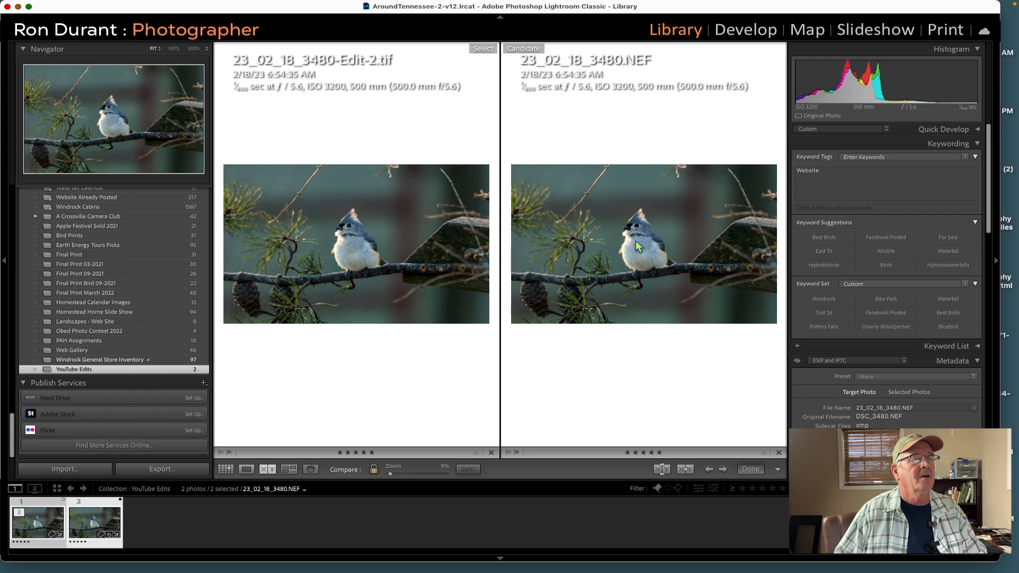
{"action": "left_click", "coordinate": [635, 241]}
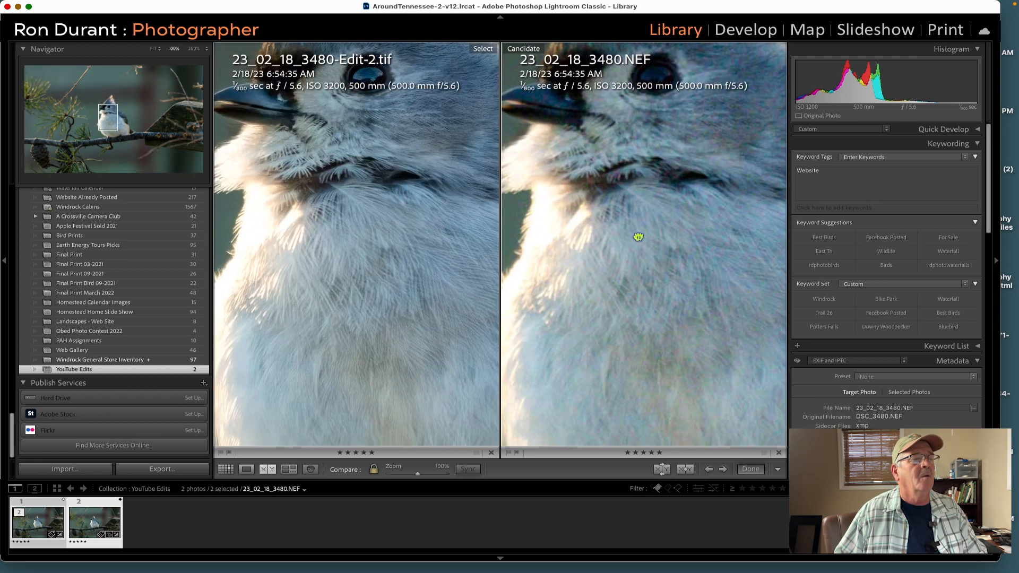
{"action": "left_click_drag", "start_coordinate": [639, 234], "coordinate": [650, 422]}
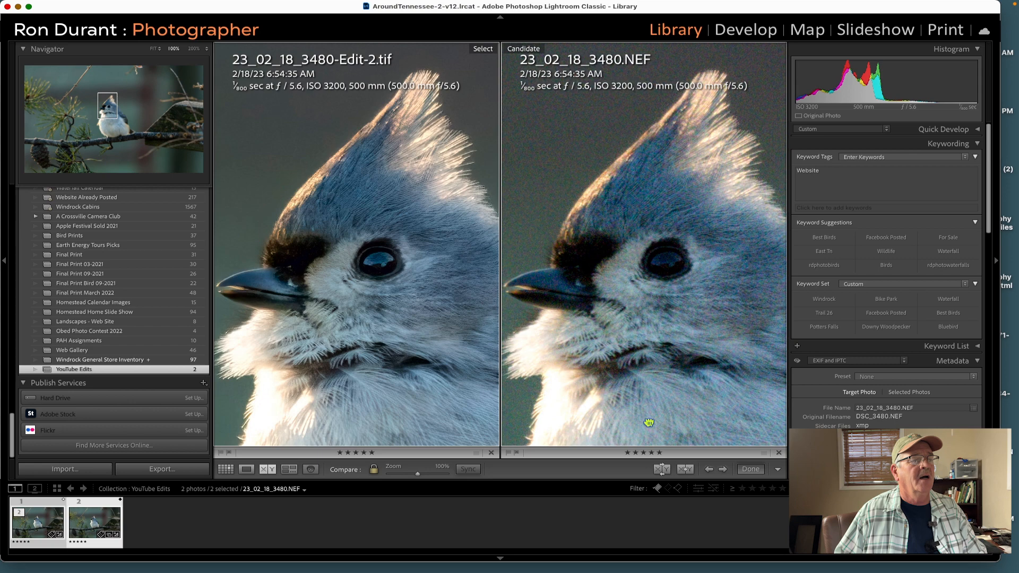
{"action": "mouse_move", "coordinate": [649, 423]}
{"action": "left_mouse_down"}
{"action": "mouse_move", "coordinate": [642, 298]}
{"action": "mouse_move", "coordinate": [643, 412]}
{"action": "left_mouse_up"}
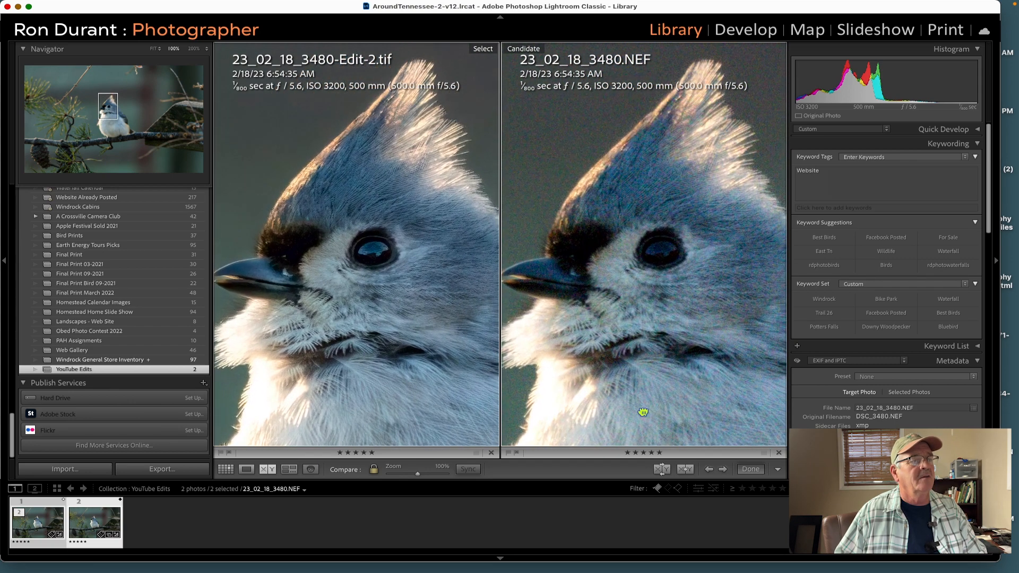
{"action": "left_click", "coordinate": [643, 412]}
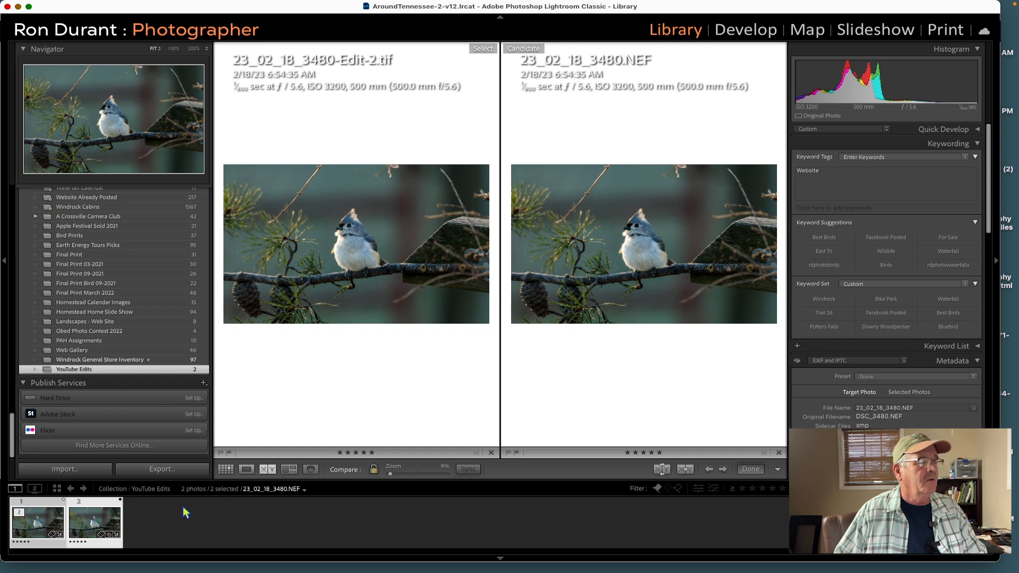
{"action": "left_click", "coordinate": [247, 469]}
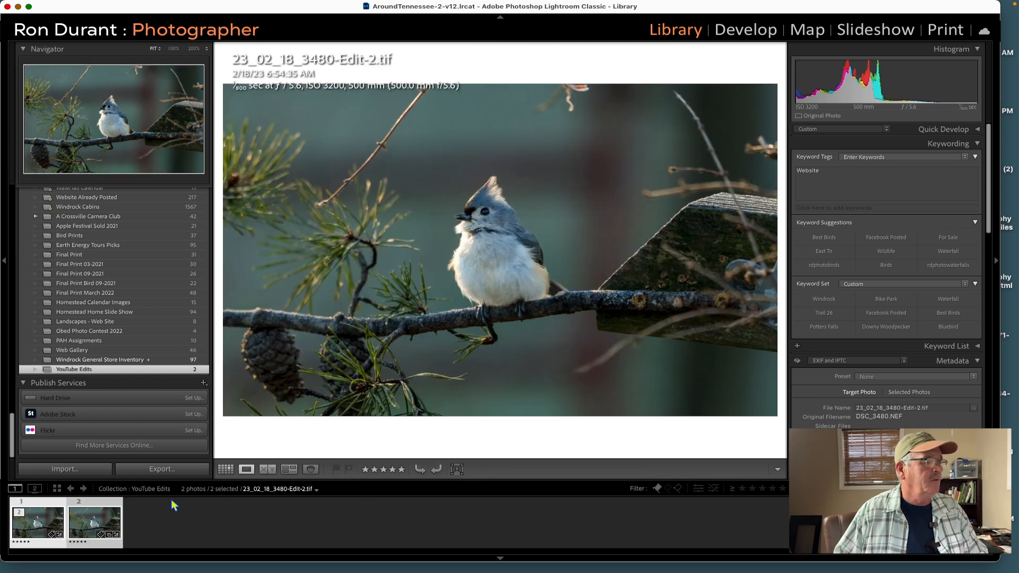
Step: Crop 23_02_18_3480-Edit-2.tif tighter at the original aspect ratio, placing the bird right of center and cutting off much of the wooden post
{"action": "left_click", "coordinate": [155, 530]}
{"action": "left_click", "coordinate": [40, 531]}
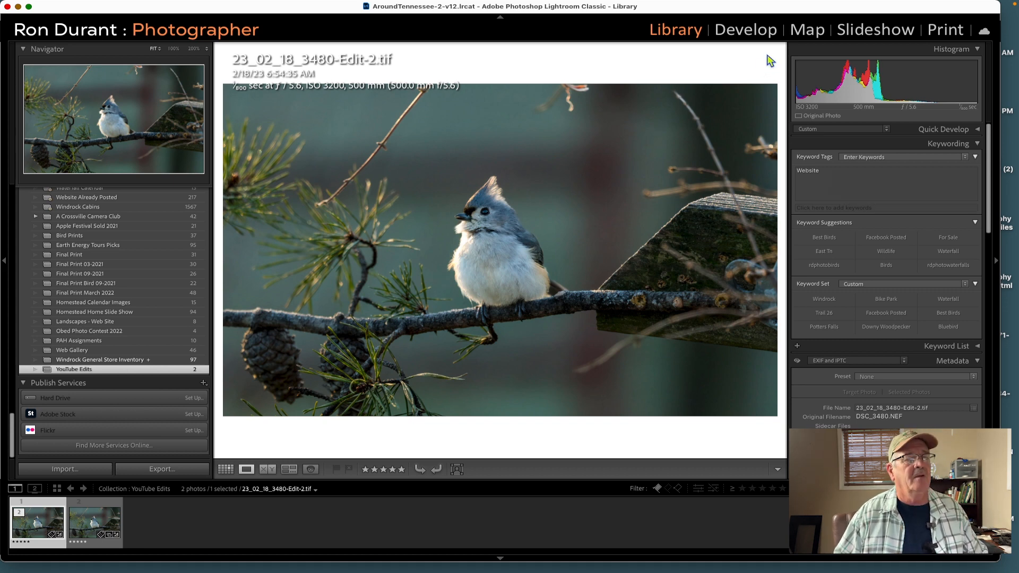
{"action": "key", "text": "r"}
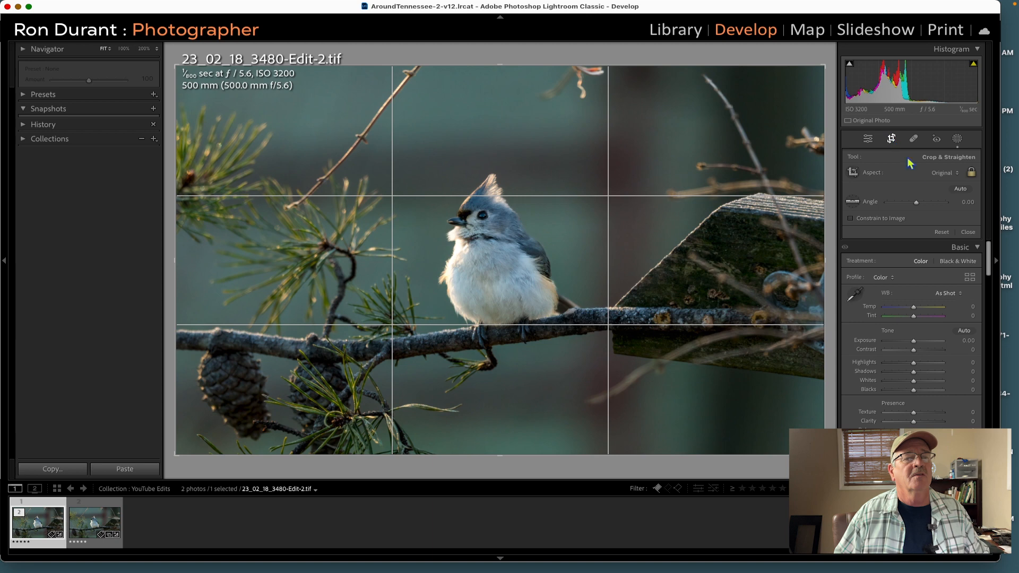
{"action": "left_click_drag", "start_coordinate": [825, 64], "coordinate": [783, 81]}
{"action": "left_click_drag", "start_coordinate": [723, 159], "coordinate": [723, 183]}
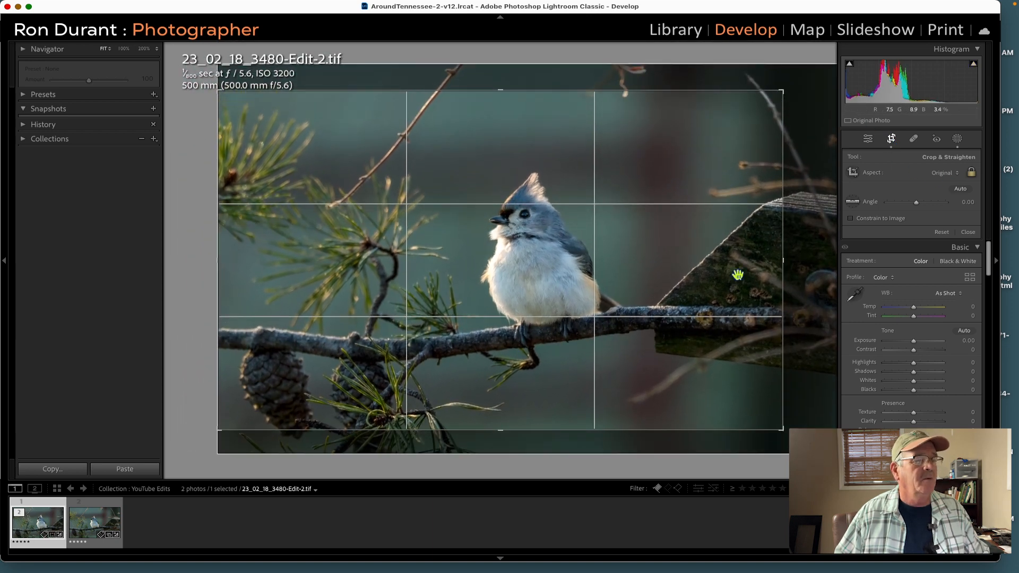
{"action": "left_click_drag", "start_coordinate": [772, 263], "coordinate": [712, 279]}
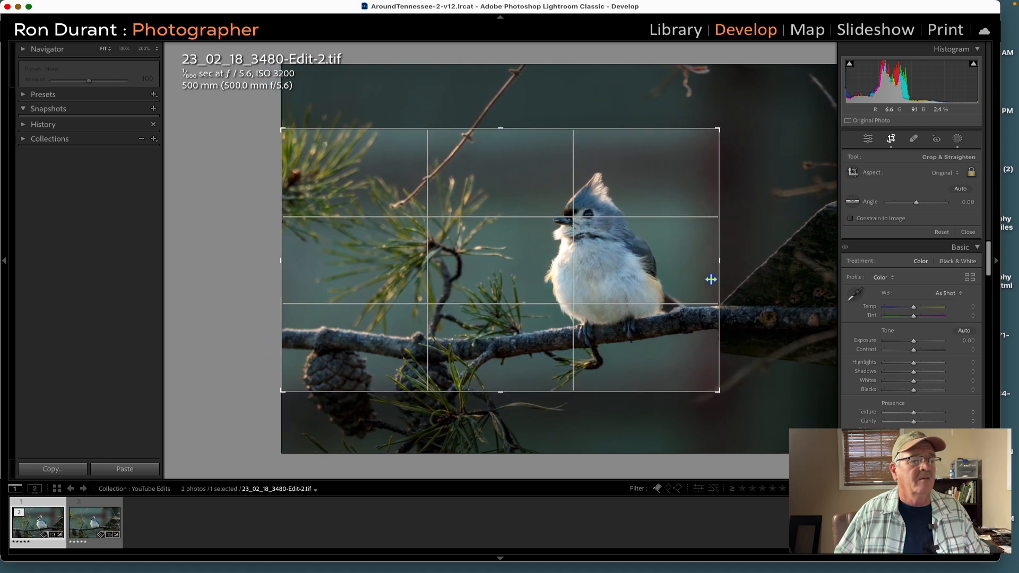
{"action": "left_click_drag", "start_coordinate": [636, 251], "coordinate": [635, 212]}
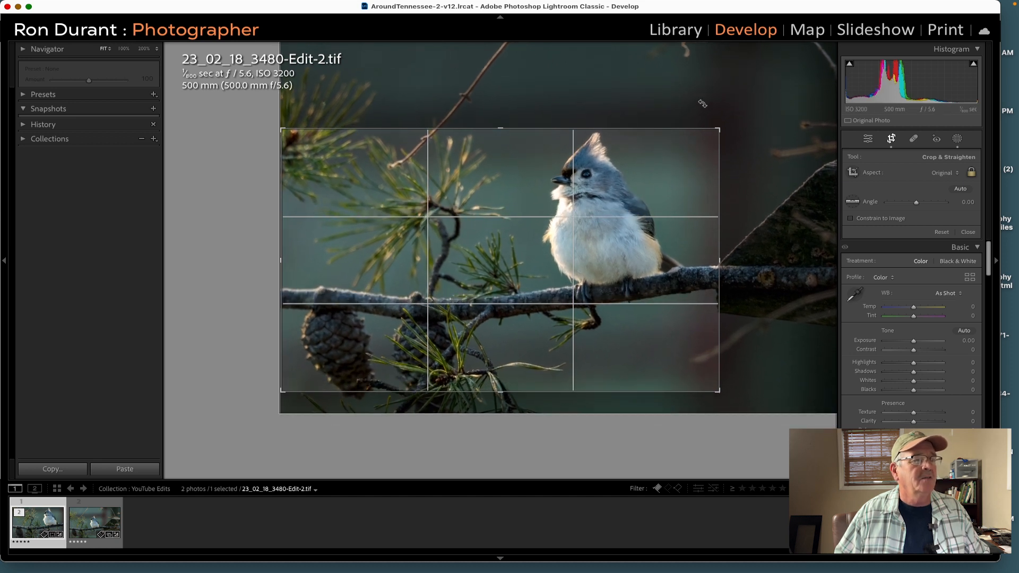
{"action": "left_click_drag", "start_coordinate": [719, 132], "coordinate": [724, 128]}
{"action": "left_click_drag", "start_coordinate": [694, 154], "coordinate": [743, 114]}
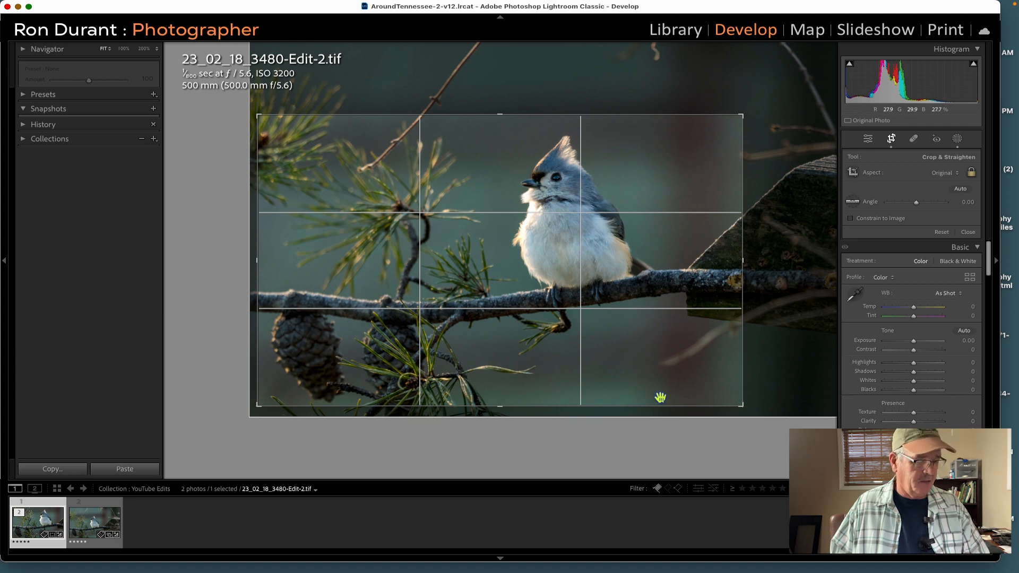
{"action": "key", "text": "Return"}
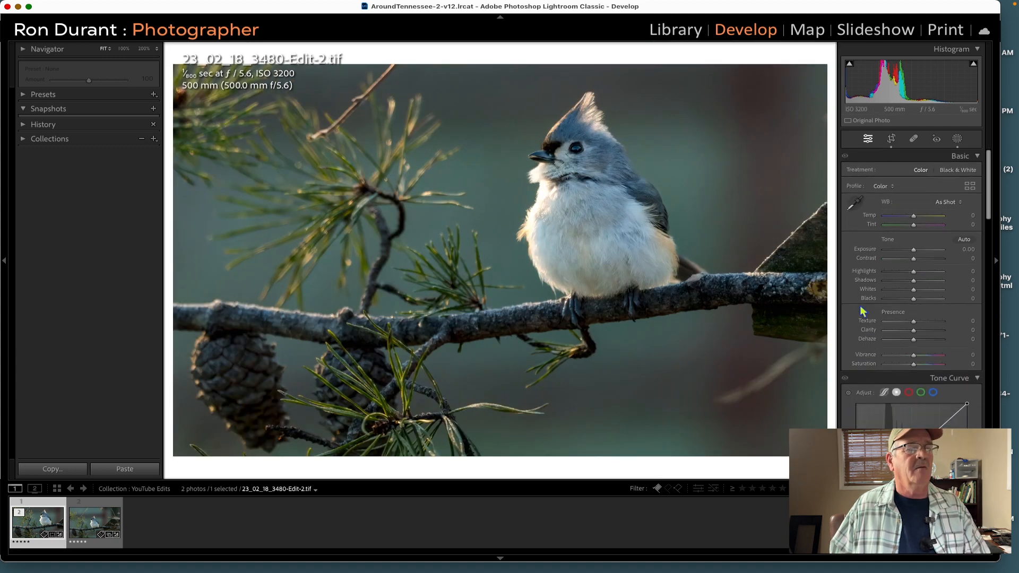
Step: Open a copy with Lightroom adjustments in Adobe Photoshop 2023, and close the Nik Collection Selective Tool window
{"action": "right_click", "coordinate": [693, 159]}
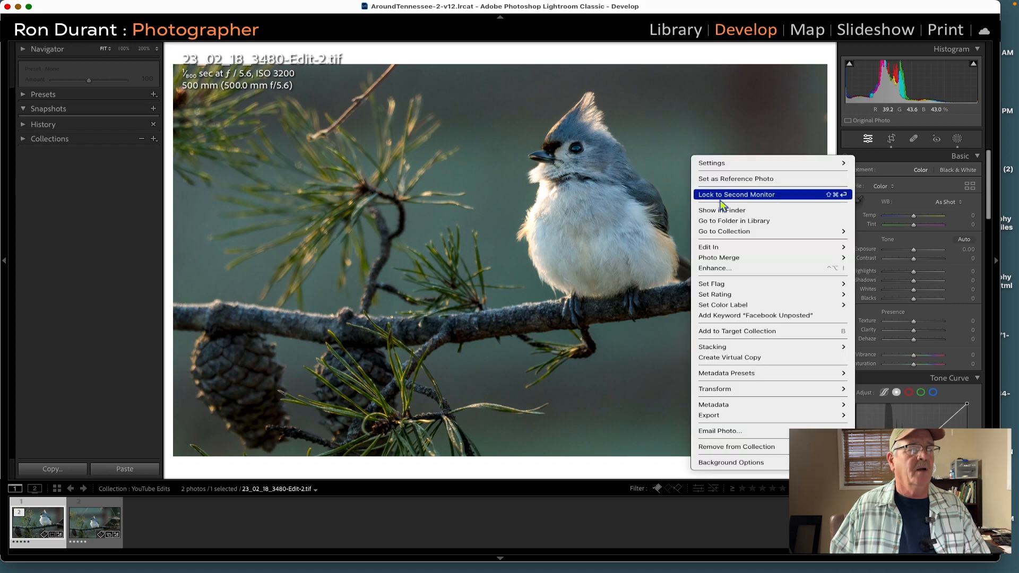
{"action": "mouse_move", "coordinate": [723, 250]}
{"action": "left_click", "coordinate": [939, 251]}
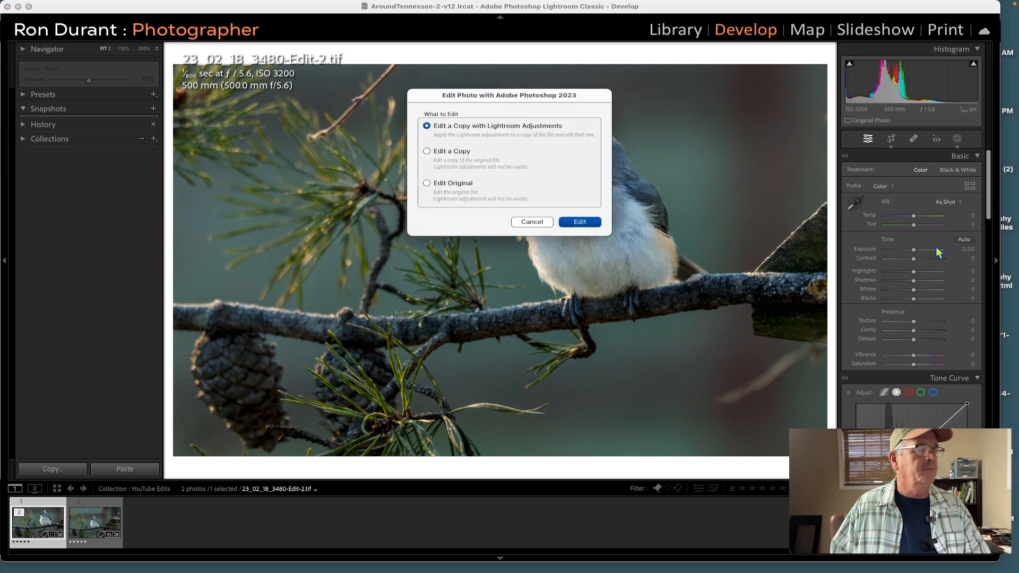
{"action": "left_click", "coordinate": [580, 223]}
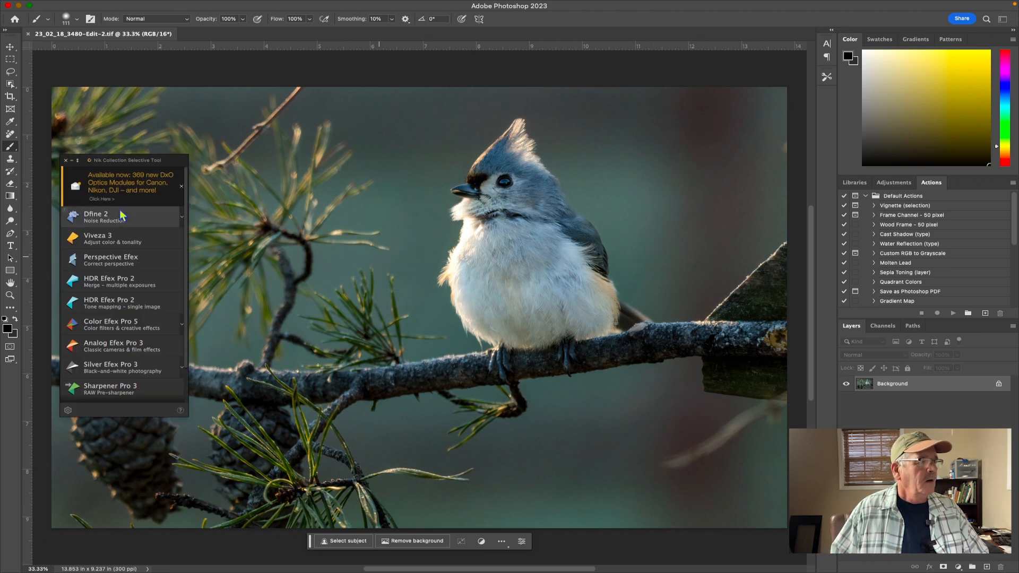
{"action": "left_click", "coordinate": [66, 160]}
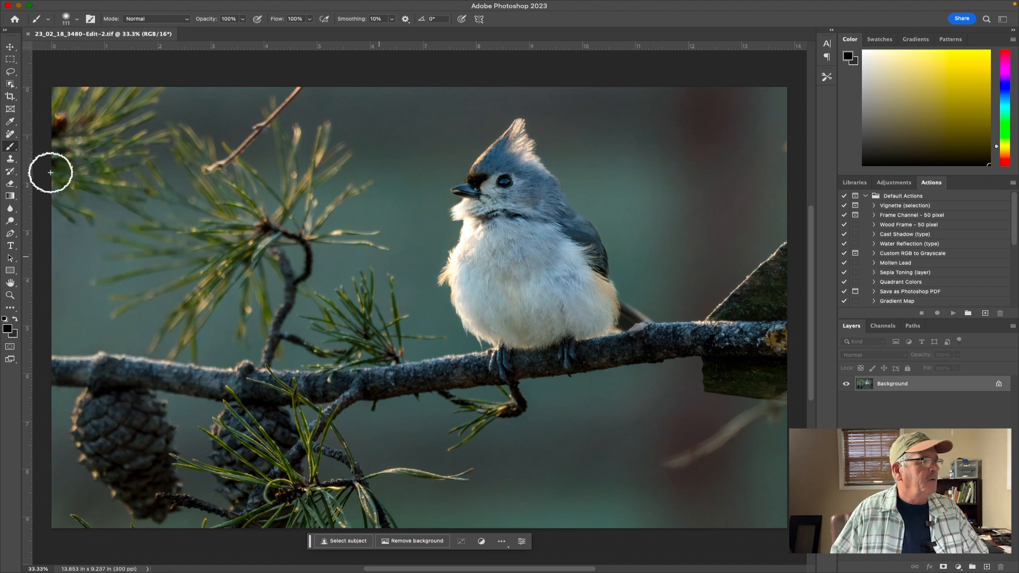
Step: Try to erase the bare twig above the pine needles in one stroke with the Remove Tool at size 250, and undo it
{"action": "left_click", "coordinate": [11, 135]}
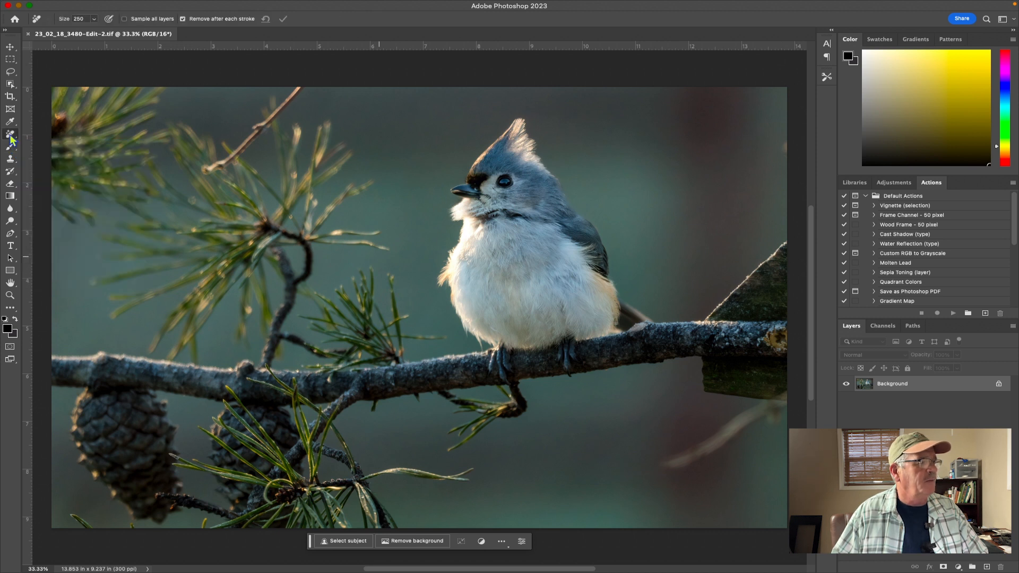
{"action": "left_click", "coordinate": [14, 137]}
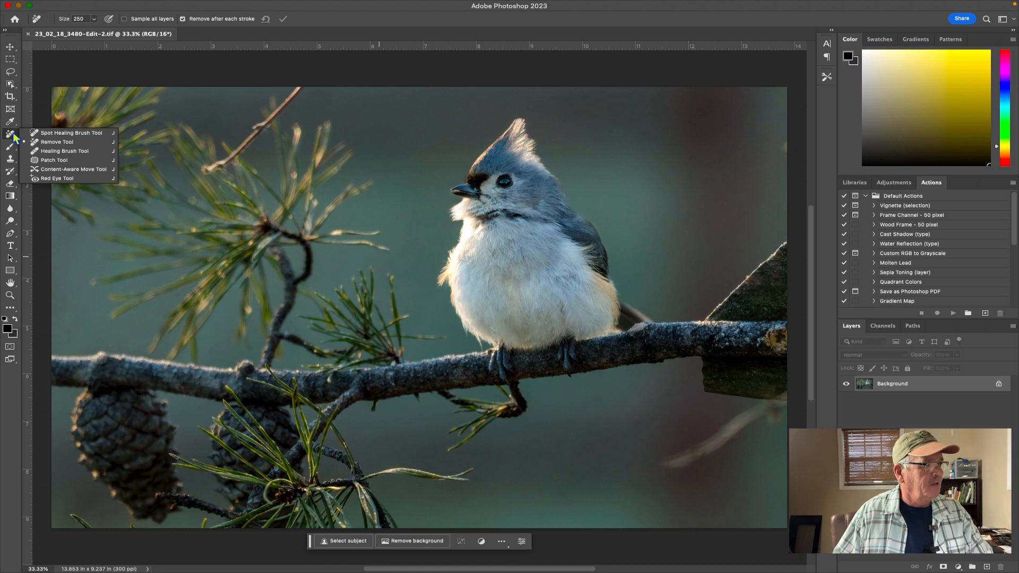
{"action": "left_click", "coordinate": [49, 141]}
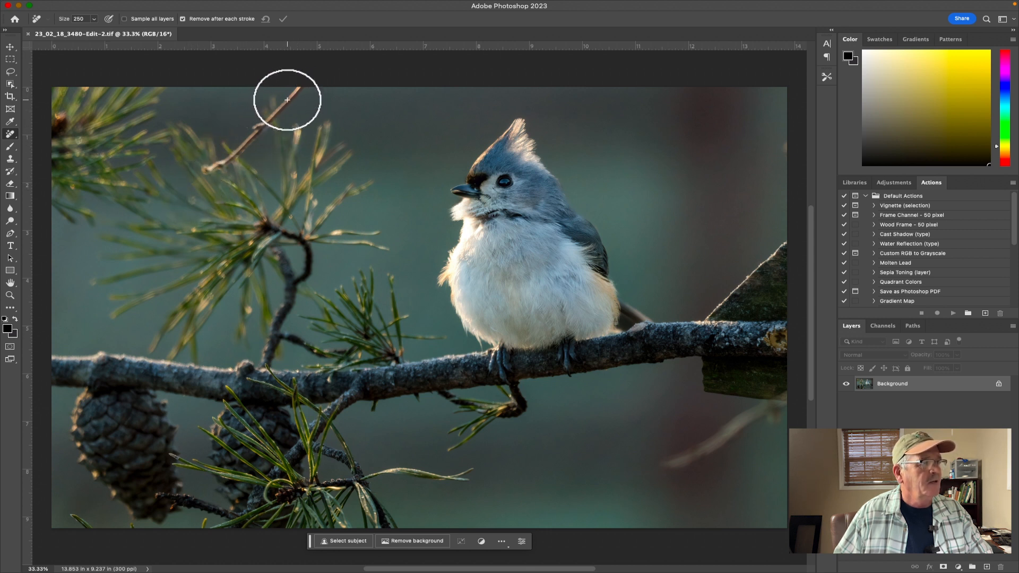
{"action": "left_click_drag", "start_coordinate": [297, 96], "coordinate": [209, 183]}
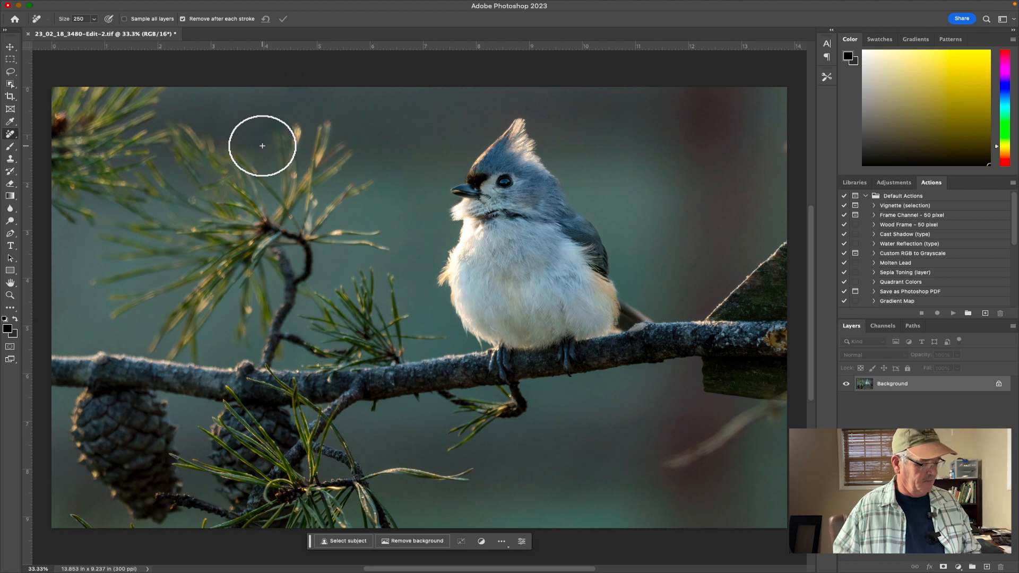
{"action": "key", "text": "super+z"}
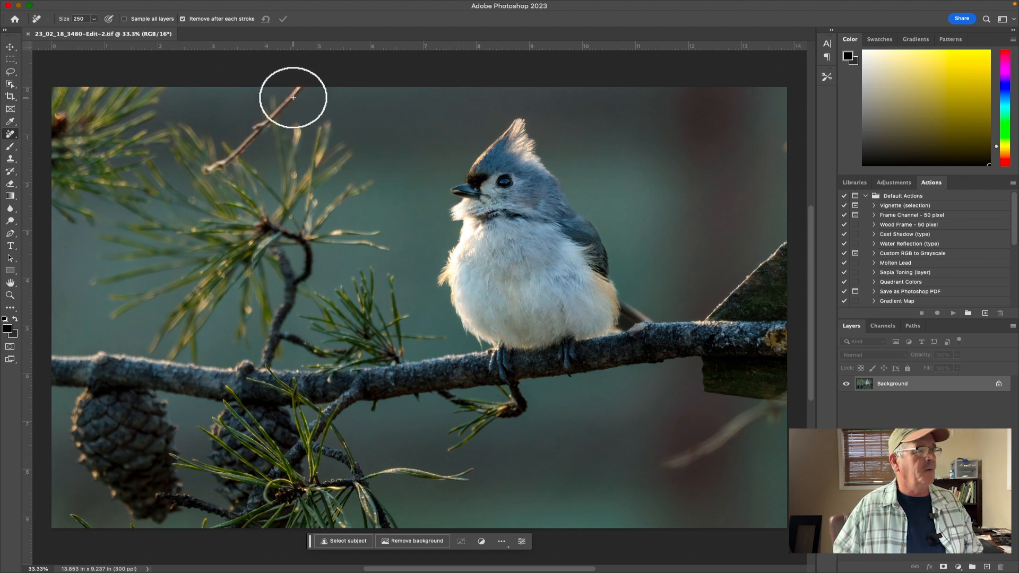
Step: Zoom in to 66.7% on the bare twig above the pine needles
{"action": "key", "text": "z"}
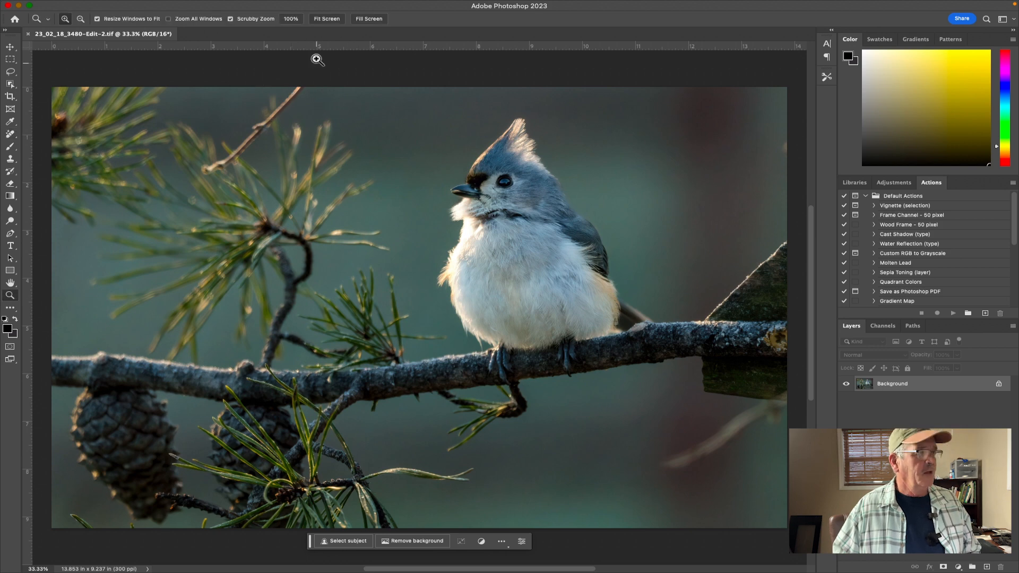
{"action": "left_click", "coordinate": [278, 108]}
{"action": "left_click", "coordinate": [246, 128]}
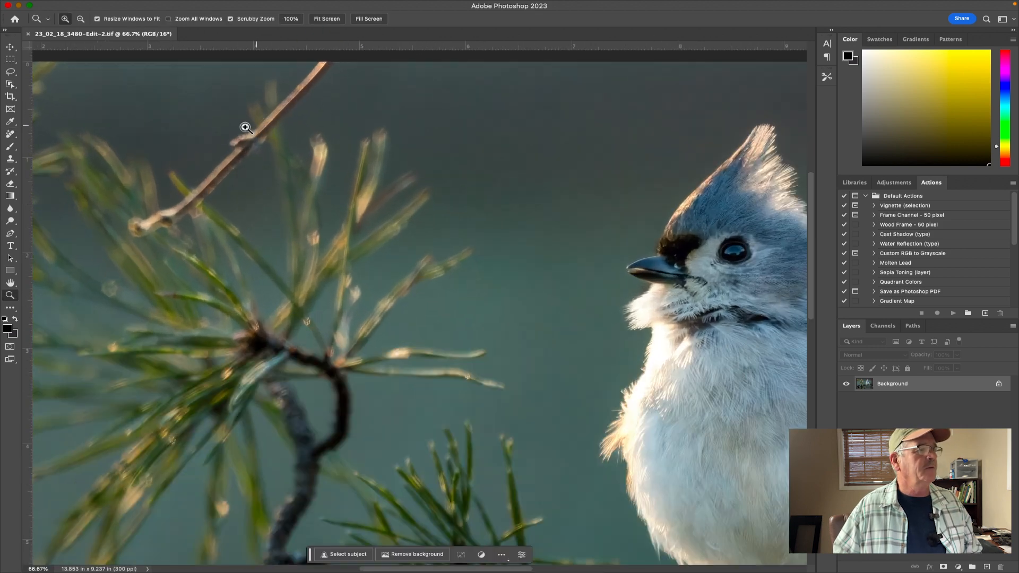
{"action": "key", "text": "b"}
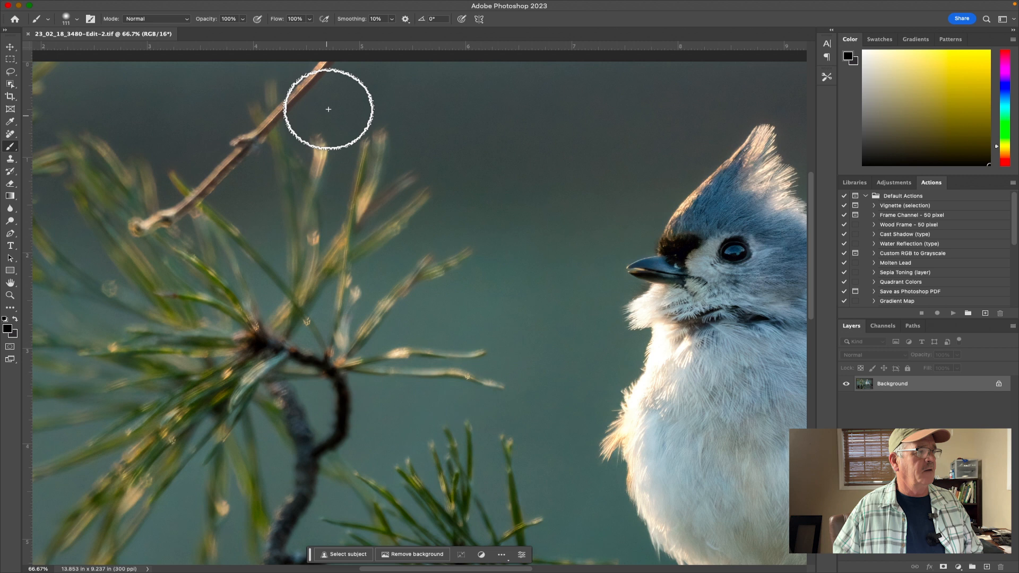
{"action": "key", "text": "bracketleft"}
{"action": "key", "text": "bracketleft"}
{"action": "key", "text": "bracketleft"}
{"action": "key", "text": "bracketleft"}
{"action": "key", "text": "bracketleft"}
{"action": "key", "text": "bracketleft"}
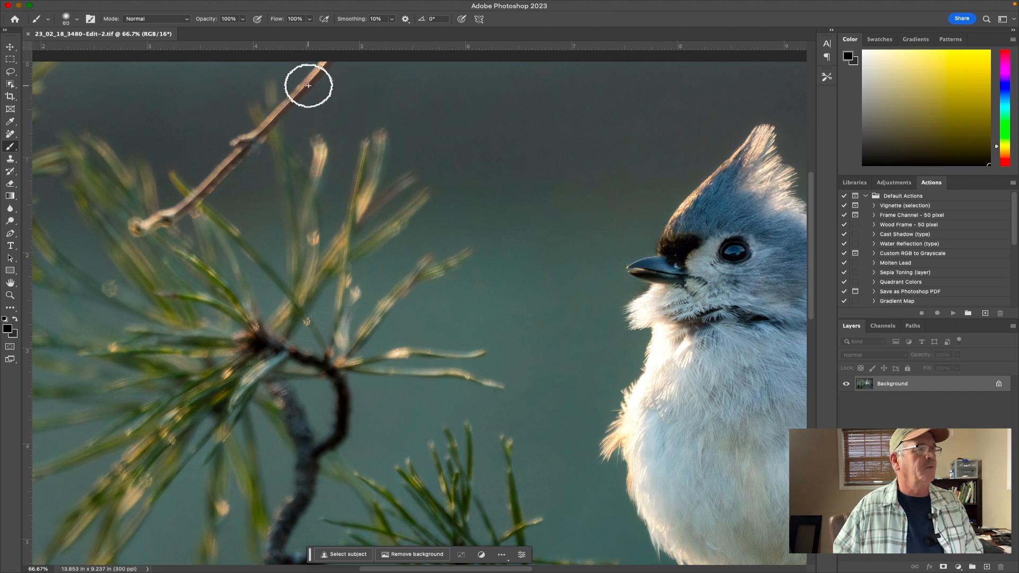
{"action": "mouse_move", "coordinate": [325, 73]}
{"action": "left_mouse_down"}
{"action": "mouse_move", "coordinate": [310, 72]}
{"action": "mouse_move", "coordinate": [325, 68]}
{"action": "left_mouse_up"}
{"action": "key", "text": "super+z"}
Step: Erase the bare twig above the pine needles in short sections with the Remove Tool, using a brush reduced to 150 and 100, and fit the image on screen
{"action": "key", "text": "j"}
{"action": "key", "text": "bracketleft"}
{"action": "key", "text": "bracketleft"}
{"action": "key", "text": "bracketleft"}
{"action": "key", "text": "bracketleft"}
{"action": "key", "text": "bracketleft"}
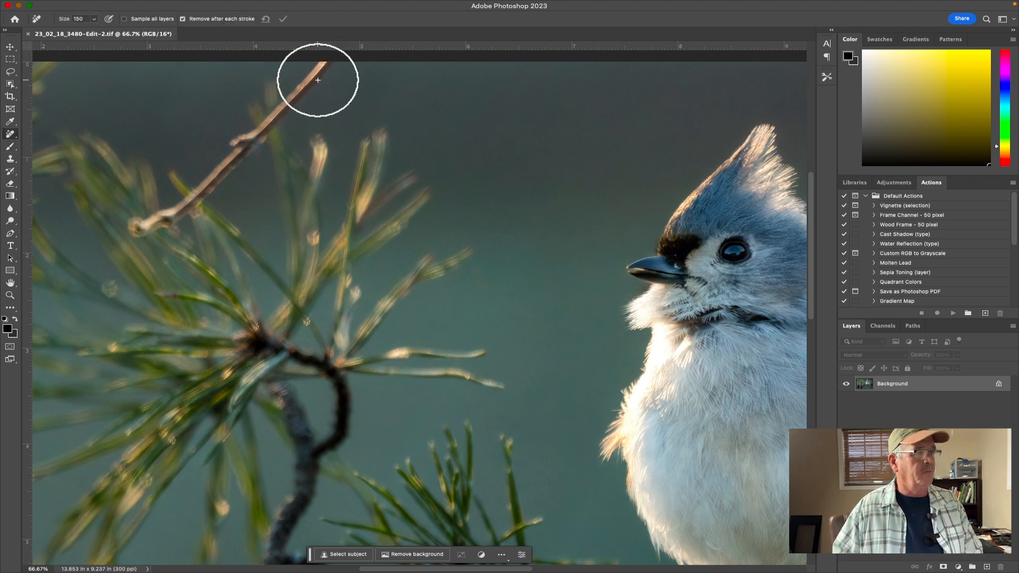
{"action": "mouse_move", "coordinate": [318, 78]}
{"action": "left_mouse_down"}
{"action": "mouse_move", "coordinate": [296, 77]}
{"action": "mouse_move", "coordinate": [326, 85]}
{"action": "mouse_move", "coordinate": [314, 106]}
{"action": "mouse_move", "coordinate": [296, 109]}
{"action": "mouse_move", "coordinate": [309, 102]}
{"action": "left_mouse_up"}
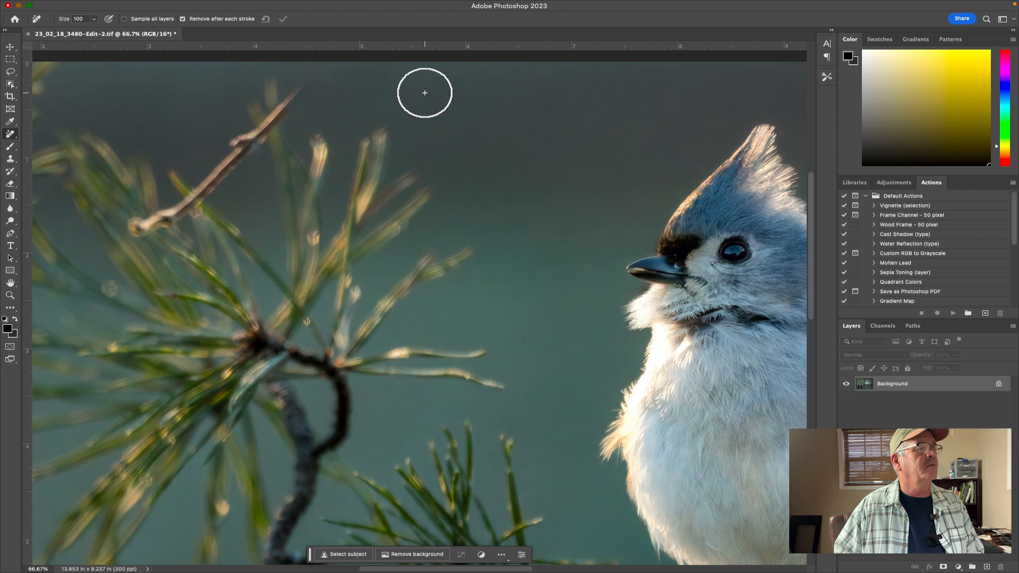
{"action": "mouse_move", "coordinate": [305, 102]}
{"action": "left_mouse_down"}
{"action": "mouse_move", "coordinate": [232, 153]}
{"action": "mouse_move", "coordinate": [227, 143]}
{"action": "mouse_move", "coordinate": [230, 160]}
{"action": "mouse_move", "coordinate": [248, 150]}
{"action": "mouse_move", "coordinate": [243, 136]}
{"action": "mouse_move", "coordinate": [259, 102]}
{"action": "mouse_move", "coordinate": [310, 87]}
{"action": "left_mouse_up"}
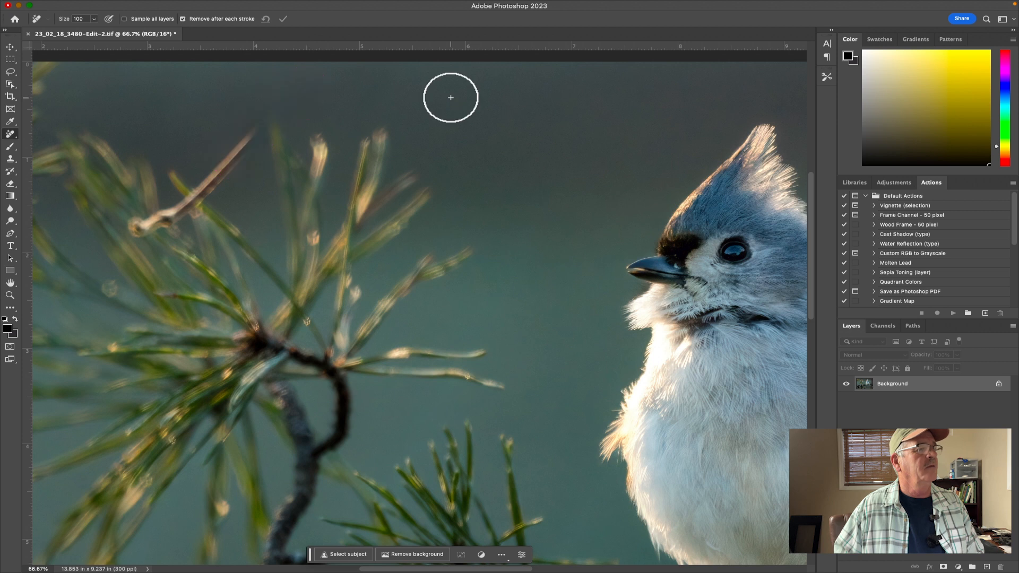
{"action": "mouse_move", "coordinate": [237, 148]}
{"action": "left_mouse_down"}
{"action": "mouse_move", "coordinate": [241, 178]}
{"action": "mouse_move", "coordinate": [220, 159]}
{"action": "mouse_move", "coordinate": [206, 194]}
{"action": "mouse_move", "coordinate": [212, 177]}
{"action": "mouse_move", "coordinate": [159, 222]}
{"action": "mouse_move", "coordinate": [144, 222]}
{"action": "mouse_move", "coordinate": [167, 213]}
{"action": "mouse_move", "coordinate": [176, 189]}
{"action": "mouse_move", "coordinate": [144, 215]}
{"action": "mouse_move", "coordinate": [174, 191]}
{"action": "mouse_move", "coordinate": [191, 211]}
{"action": "mouse_move", "coordinate": [175, 228]}
{"action": "mouse_move", "coordinate": [211, 202]}
{"action": "mouse_move", "coordinate": [223, 187]}
{"action": "mouse_move", "coordinate": [202, 157]}
{"action": "left_mouse_up"}
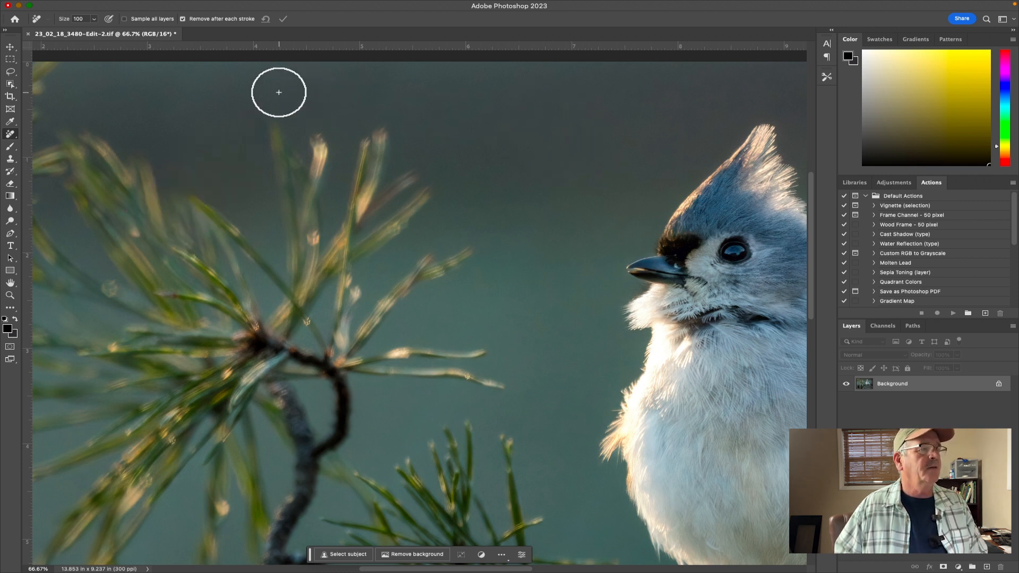
{"action": "key", "text": "z"}
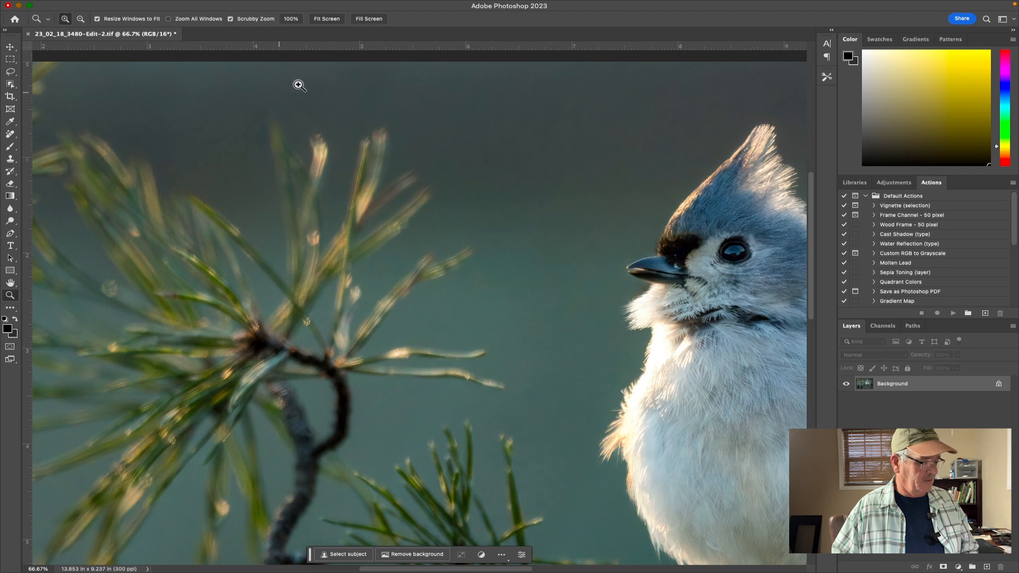
{"action": "left_click", "coordinate": [325, 20]}
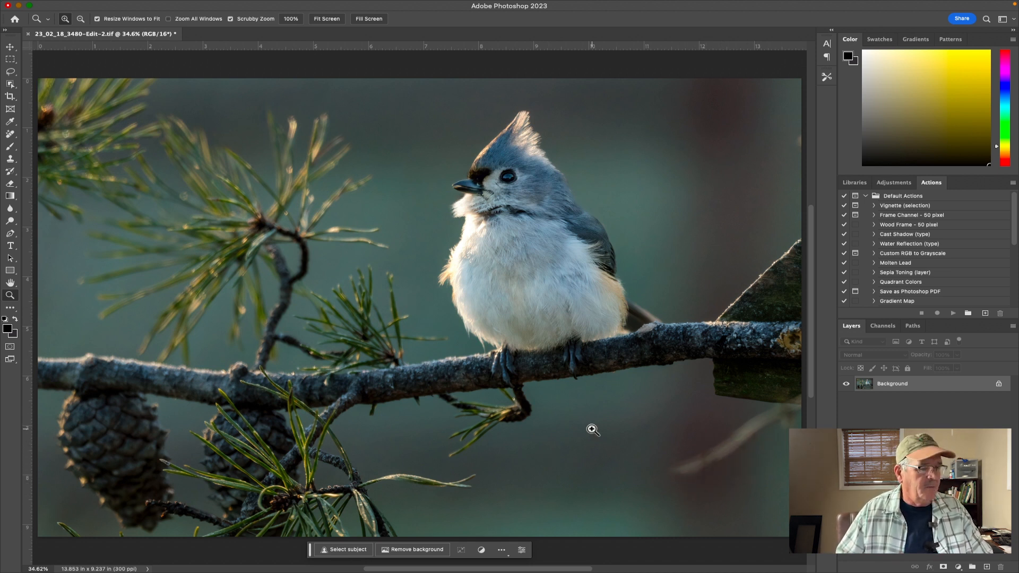
Step: Erase the blurred twig and the dark wooden post above and below the branch's outer end with the Remove Tool at size 100
{"action": "left_click", "coordinate": [10, 135]}
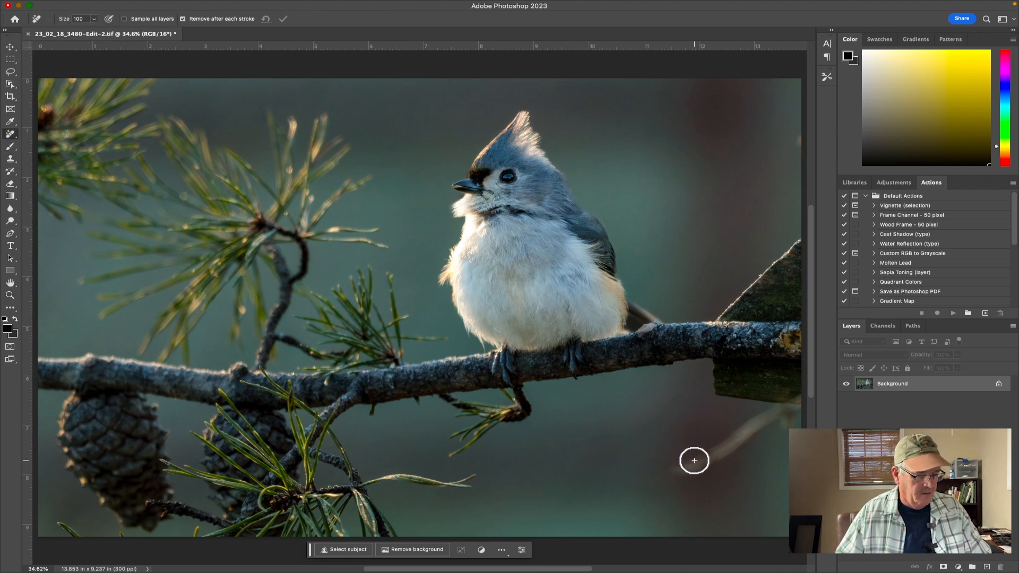
{"action": "mouse_move", "coordinate": [692, 460]}
{"action": "left_mouse_down"}
{"action": "mouse_move", "coordinate": [651, 472]}
{"action": "mouse_move", "coordinate": [730, 458]}
{"action": "mouse_move", "coordinate": [709, 446]}
{"action": "mouse_move", "coordinate": [754, 438]}
{"action": "mouse_move", "coordinate": [747, 428]}
{"action": "mouse_move", "coordinate": [760, 424]}
{"action": "mouse_move", "coordinate": [761, 405]}
{"action": "mouse_move", "coordinate": [789, 415]}
{"action": "mouse_move", "coordinate": [777, 397]}
{"action": "mouse_move", "coordinate": [799, 390]}
{"action": "mouse_move", "coordinate": [797, 343]}
{"action": "mouse_move", "coordinate": [777, 369]}
{"action": "mouse_move", "coordinate": [787, 362]}
{"action": "mouse_move", "coordinate": [730, 371]}
{"action": "mouse_move", "coordinate": [741, 381]}
{"action": "mouse_move", "coordinate": [731, 380]}
{"action": "mouse_move", "coordinate": [767, 382]}
{"action": "mouse_move", "coordinate": [700, 377]}
{"action": "mouse_move", "coordinate": [768, 405]}
{"action": "mouse_move", "coordinate": [735, 387]}
{"action": "mouse_move", "coordinate": [786, 382]}
{"action": "left_mouse_up"}
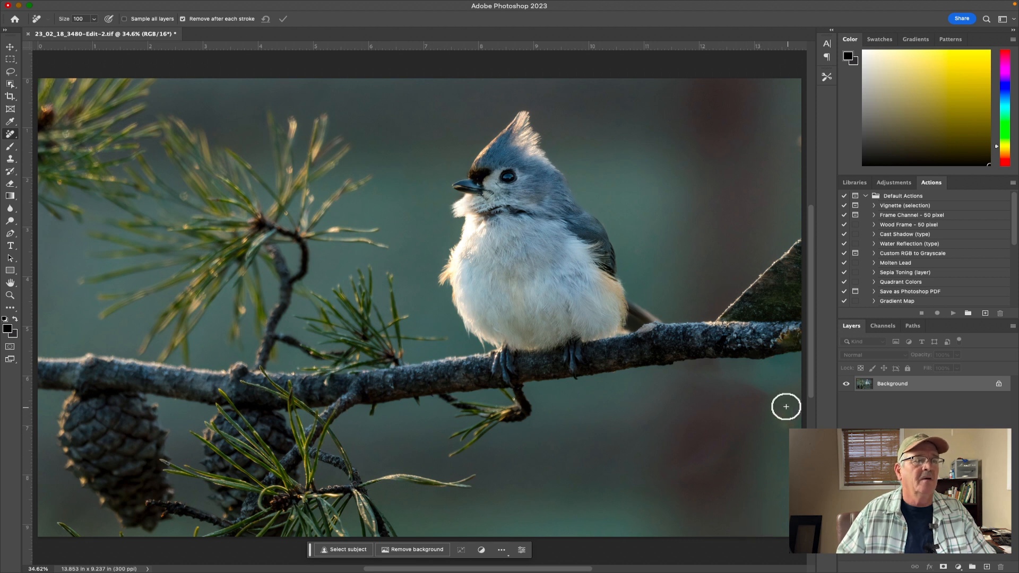
{"action": "mouse_move", "coordinate": [753, 311]}
{"action": "left_mouse_down"}
{"action": "mouse_move", "coordinate": [724, 311]}
{"action": "mouse_move", "coordinate": [765, 307]}
{"action": "mouse_move", "coordinate": [734, 313]}
{"action": "mouse_move", "coordinate": [759, 282]}
{"action": "mouse_move", "coordinate": [748, 266]}
{"action": "mouse_move", "coordinate": [786, 239]}
{"action": "mouse_move", "coordinate": [799, 289]}
{"action": "mouse_move", "coordinate": [772, 271]}
{"action": "mouse_move", "coordinate": [737, 278]}
{"action": "mouse_move", "coordinate": [710, 309]}
{"action": "mouse_move", "coordinate": [719, 289]}
{"action": "mouse_move", "coordinate": [758, 271]}
{"action": "mouse_move", "coordinate": [778, 279]}
{"action": "mouse_move", "coordinate": [701, 313]}
{"action": "left_mouse_up"}
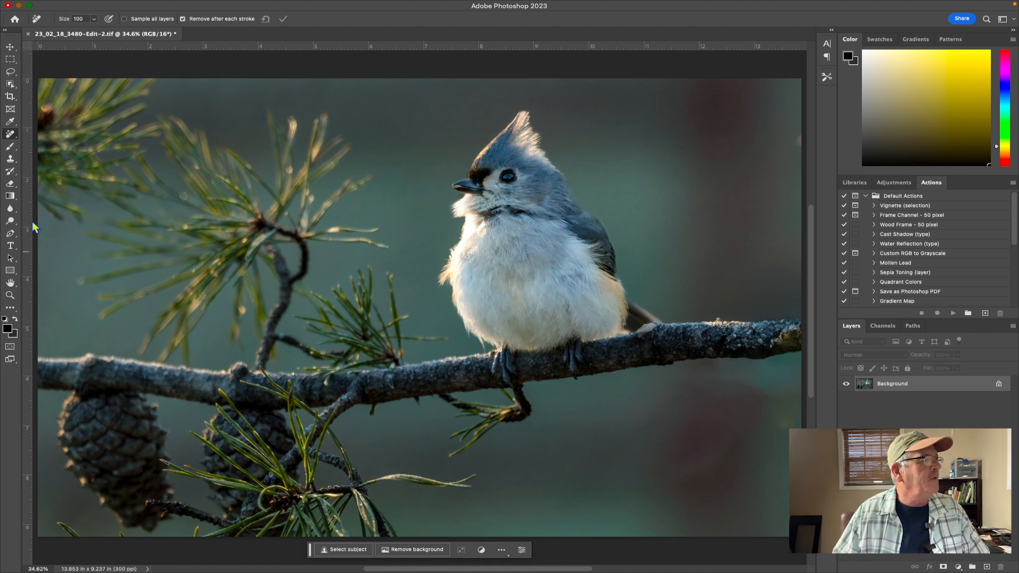
Step: Clone bark over the leftover patches at the branch's outer end with the Clone Stamp tool, using a brush reduced to 100
{"action": "left_click", "coordinate": [10, 161]}
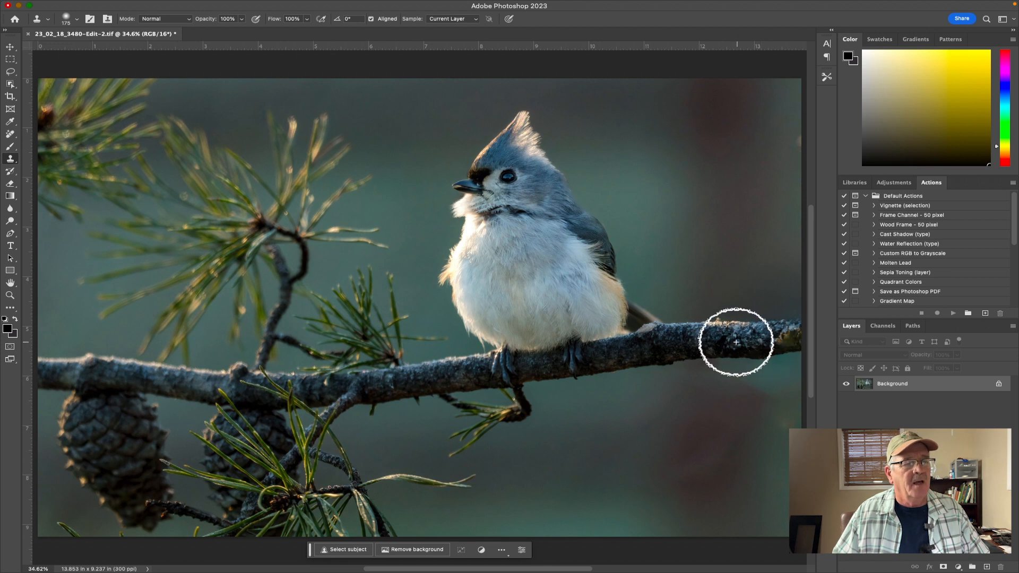
{"action": "key", "text": "bracketleft"}
{"action": "key", "text": "bracketleft"}
{"action": "key", "text": "bracketleft"}
{"action": "key", "text": "bracketleft"}
{"action": "key", "text": "bracketleft"}
{"action": "key", "text": "bracketleft"}
{"action": "key", "text": "bracketleft"}
{"action": "key", "text": "bracketleft"}
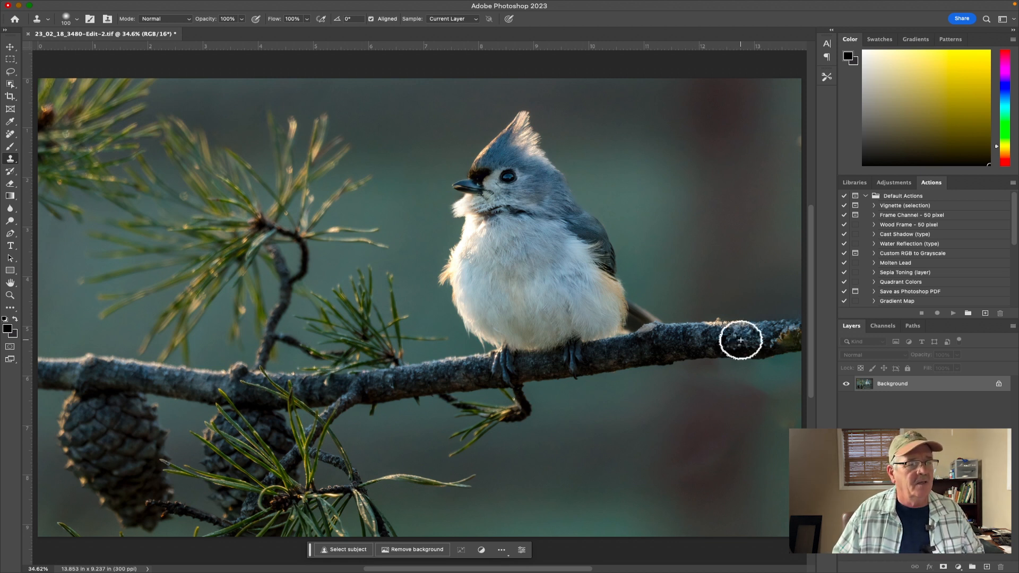
{"action": "mouse_move", "coordinate": [741, 340]}
{"action": "left_mouse_down"}
{"action": "mouse_move", "coordinate": [794, 326]}
{"action": "mouse_move", "coordinate": [774, 341]}
{"action": "mouse_move", "coordinate": [784, 349]}
{"action": "mouse_move", "coordinate": [800, 338]}
{"action": "left_mouse_up"}
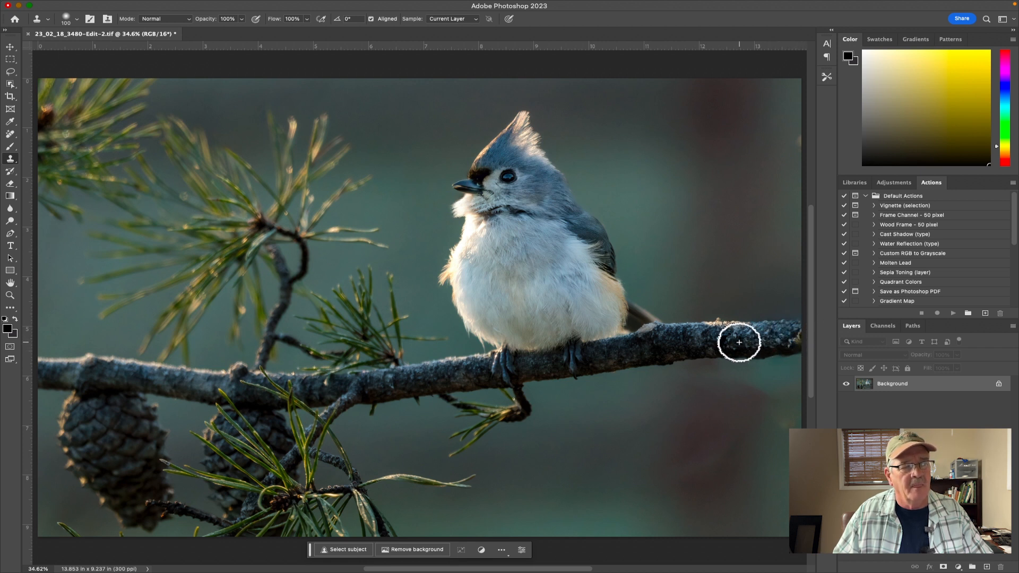
{"action": "left_click", "coordinate": [746, 342], "text": "alt"}
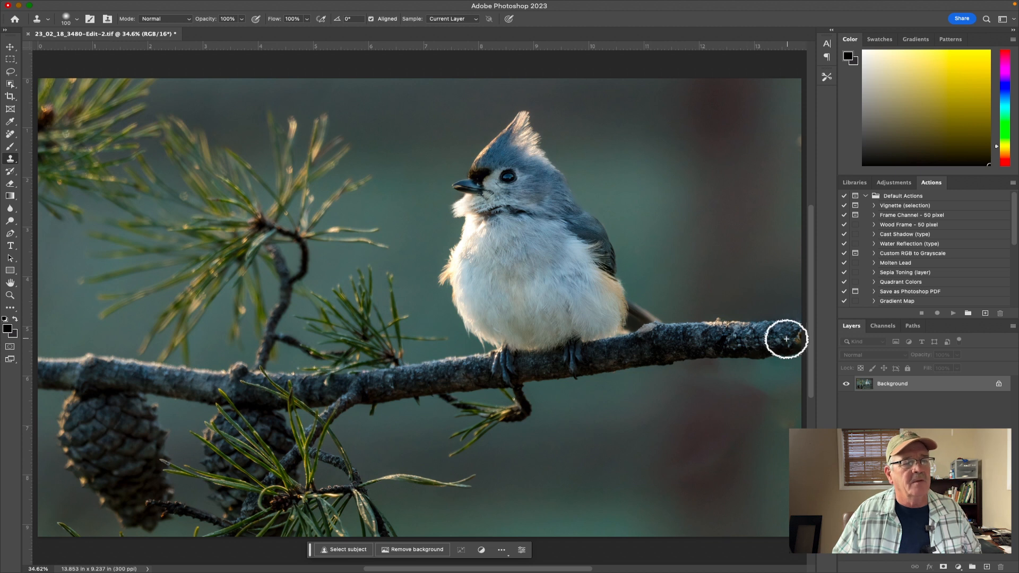
{"action": "mouse_move", "coordinate": [783, 341]}
{"action": "left_mouse_down"}
{"action": "mouse_move", "coordinate": [774, 352]}
{"action": "mouse_move", "coordinate": [785, 352]}
{"action": "mouse_move", "coordinate": [757, 353]}
{"action": "left_mouse_up"}
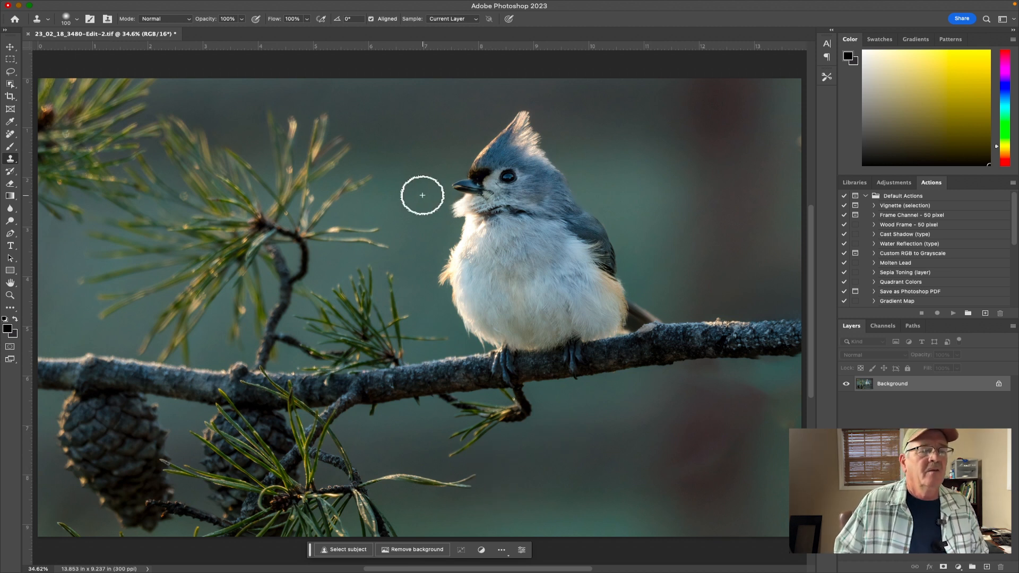
Step: Duplicate the Background layer
{"action": "left_click", "coordinate": [161, 6]}
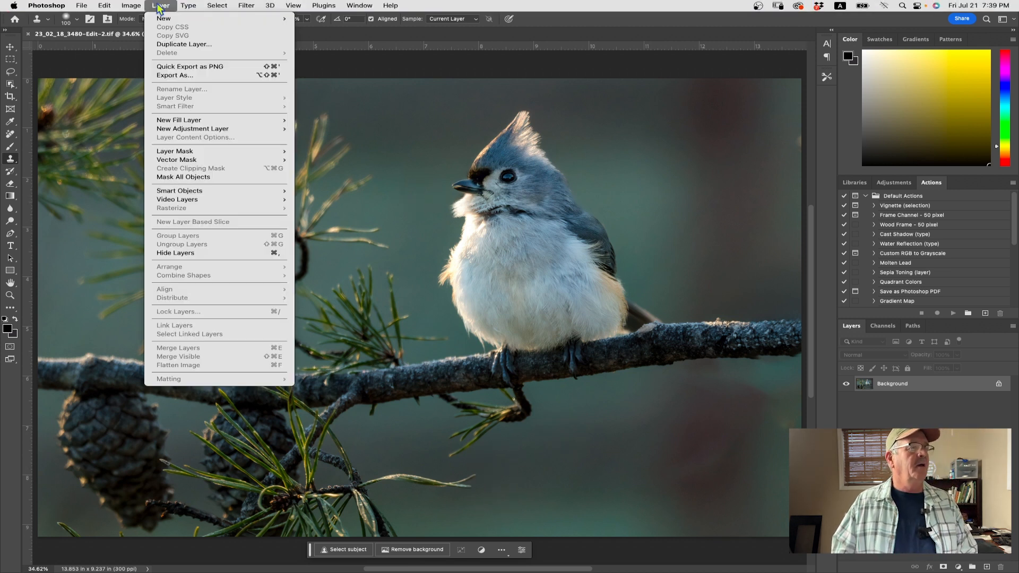
{"action": "left_click", "coordinate": [581, 16]}
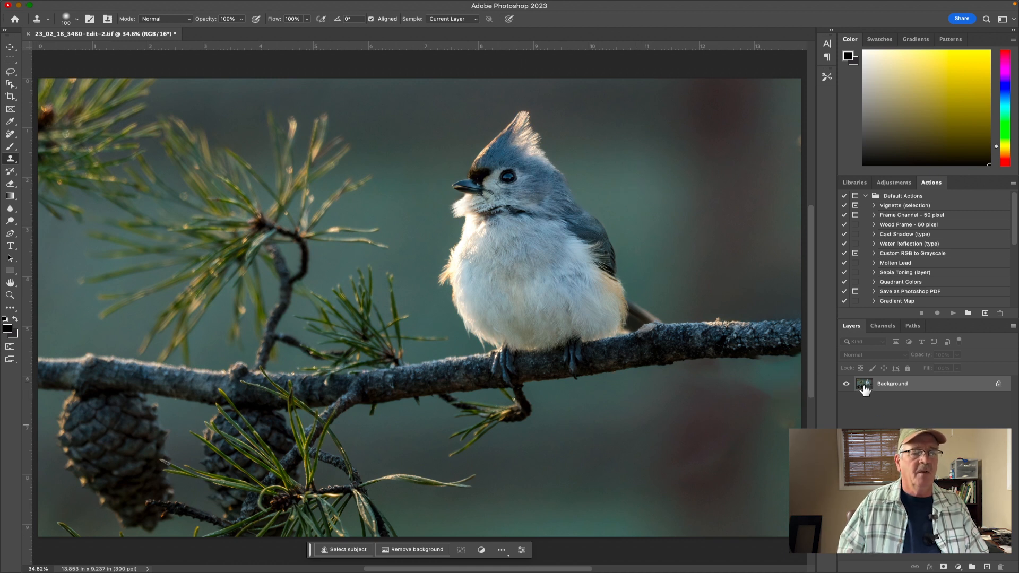
{"action": "left_click_drag", "start_coordinate": [864, 387], "coordinate": [987, 566]}
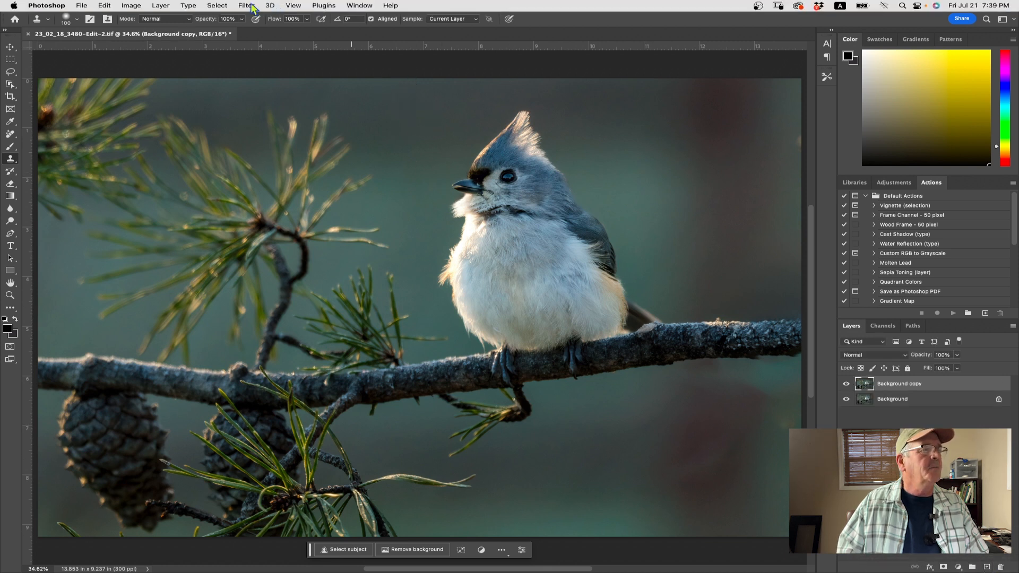
Step: Apply the Camera Raw Filter to the duplicate layer with Highlights lowered to -53
{"action": "left_click", "coordinate": [248, 6]}
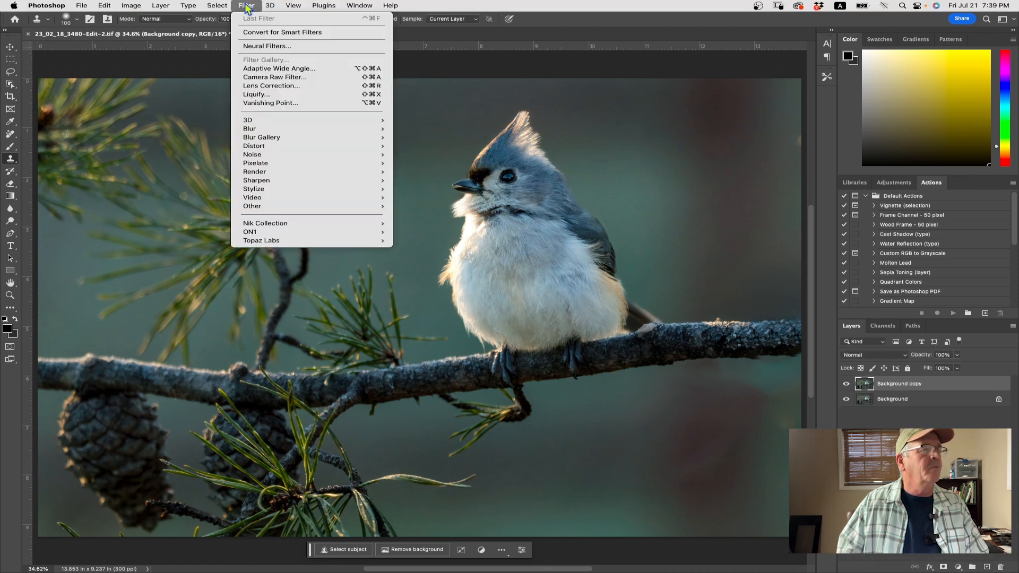
{"action": "left_click", "coordinate": [272, 77]}
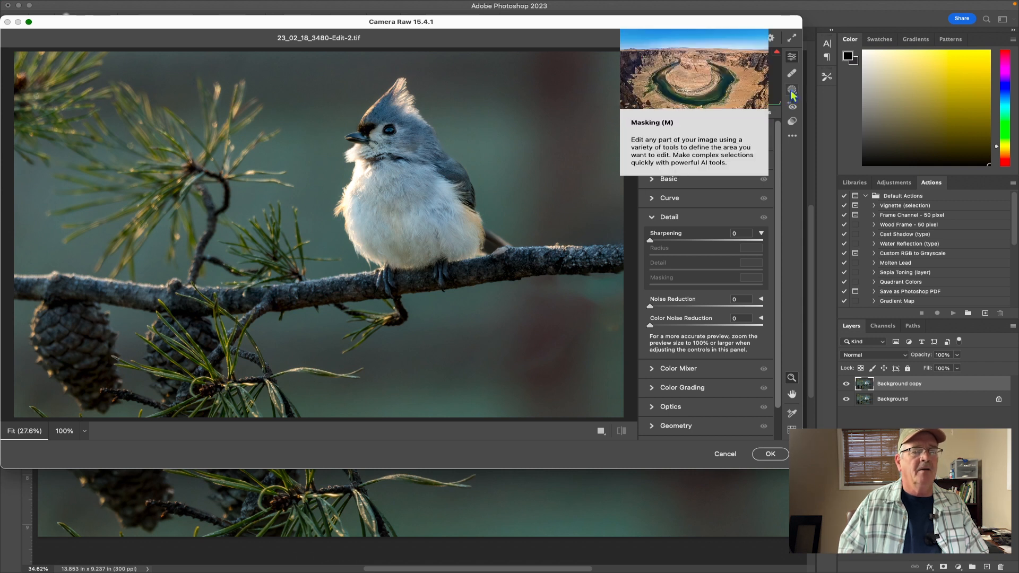
{"action": "left_click", "coordinate": [652, 180]}
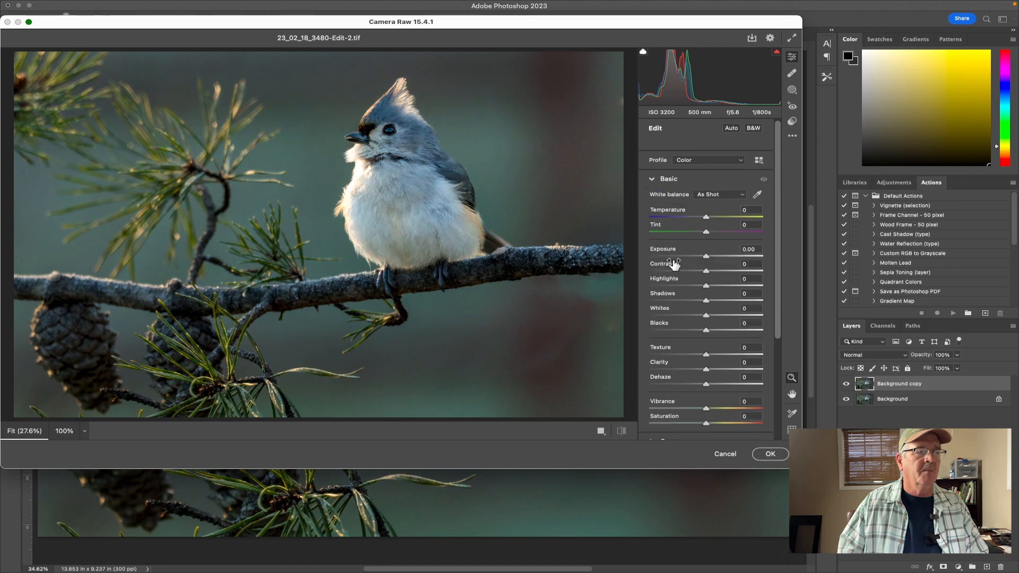
{"action": "left_click_drag", "start_coordinate": [702, 288], "coordinate": [679, 286]}
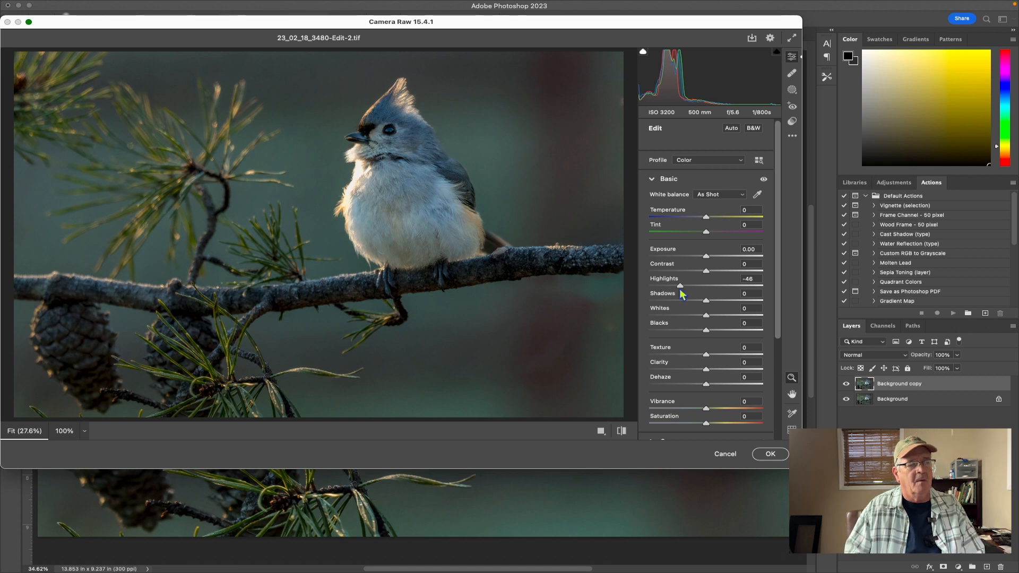
{"action": "left_click_drag", "start_coordinate": [681, 289], "coordinate": [677, 292]}
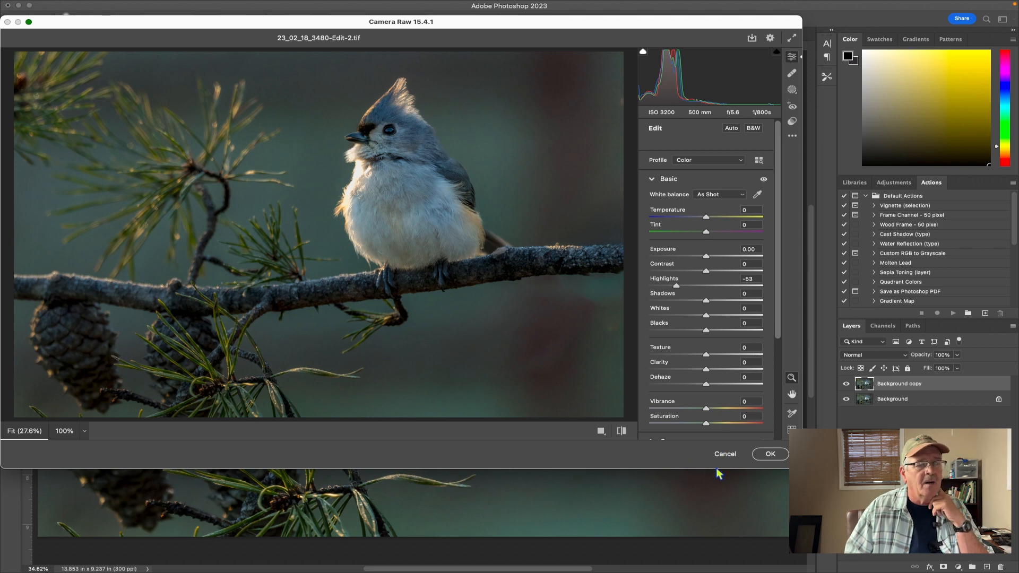
{"action": "left_click", "coordinate": [769, 455]}
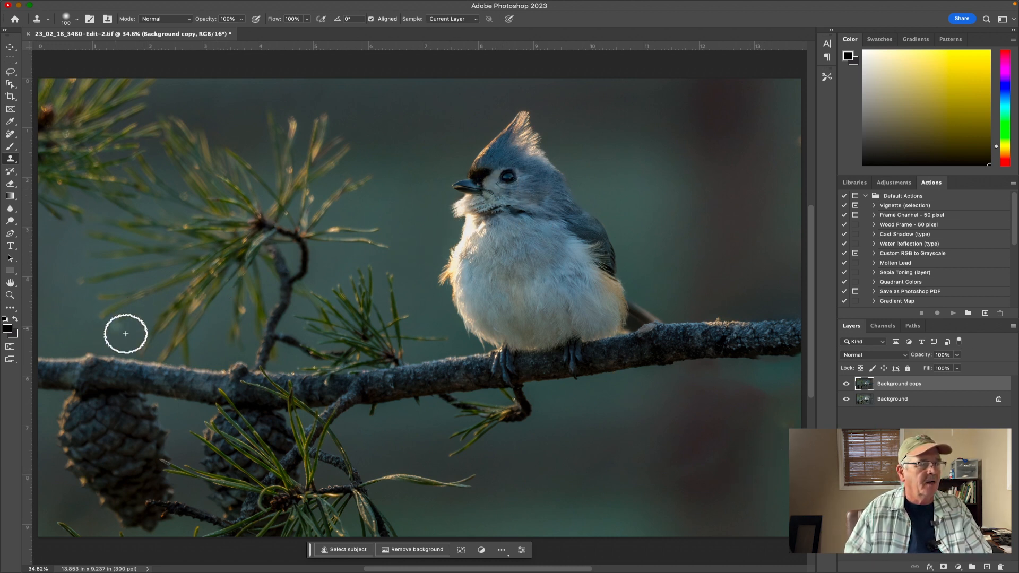
Step: Add a layer mask to the Background copy layer, invert it to black, and switch to the Brush tool
{"action": "left_click", "coordinate": [945, 567]}
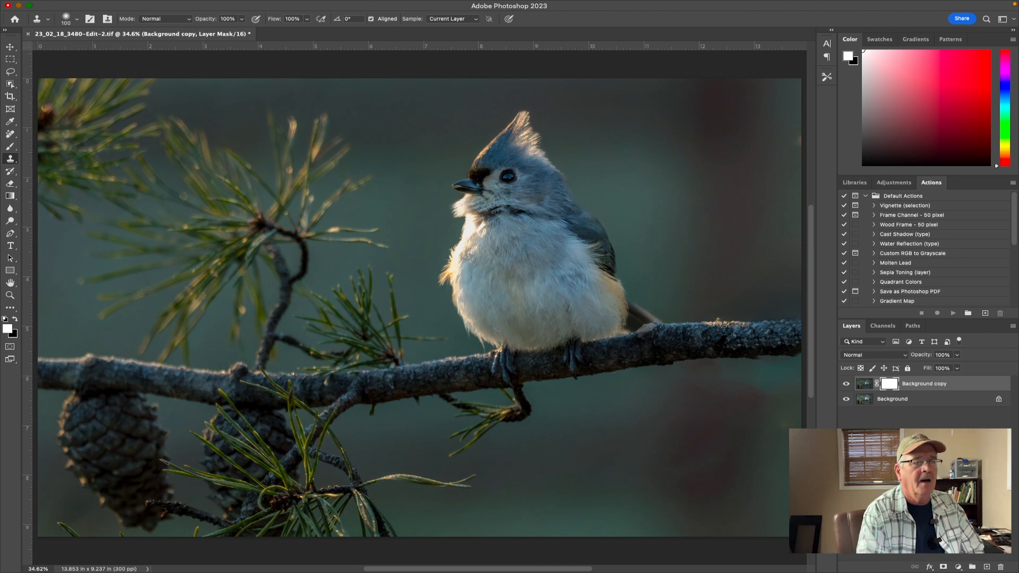
{"action": "key", "text": "super+i"}
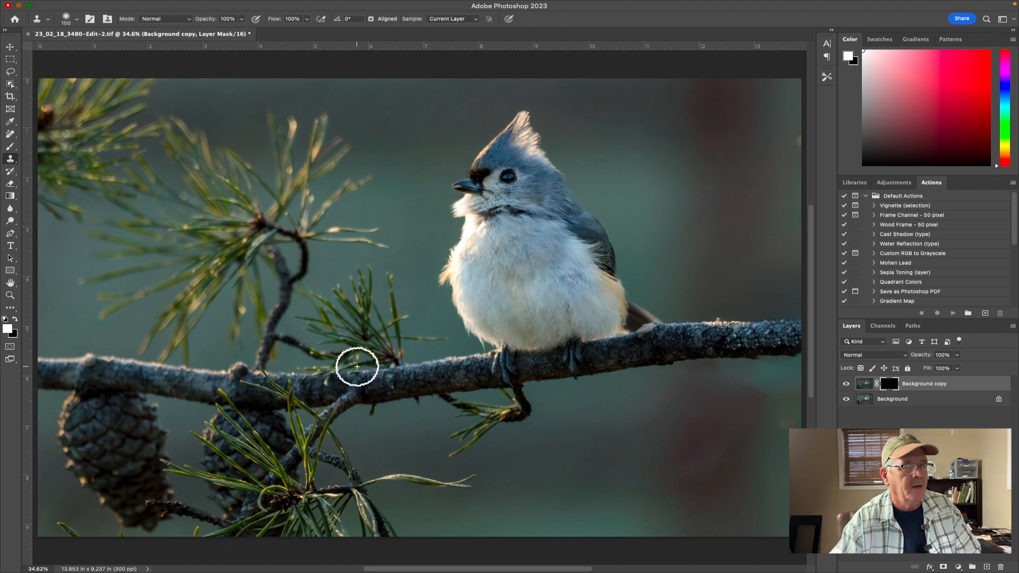
{"action": "key", "text": "b"}
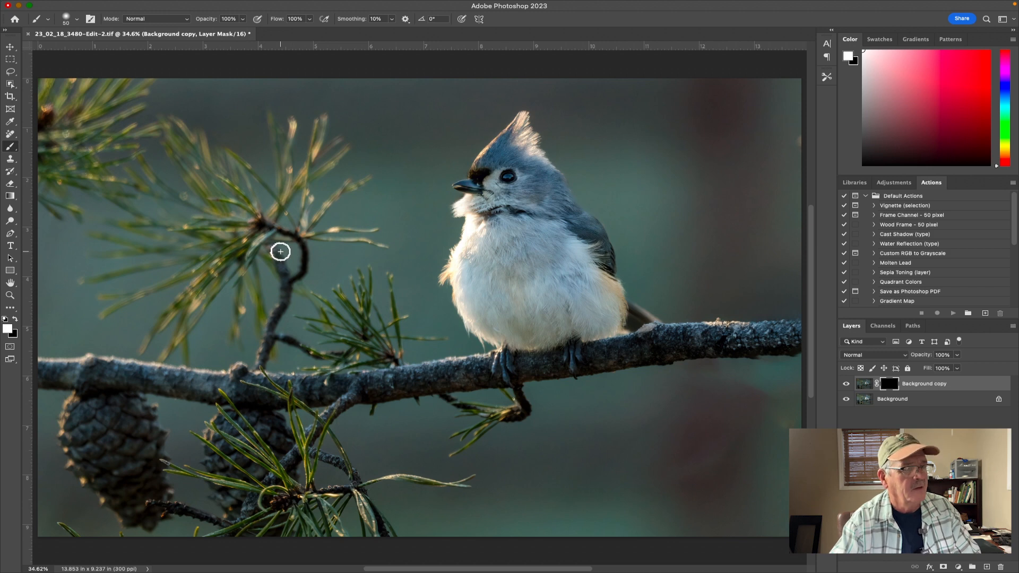
Step: Try to paint white on the mask at 100% opacity over the bright edge of the bird's breast
{"action": "key", "text": "z"}
{"action": "left_click", "coordinate": [464, 236]}
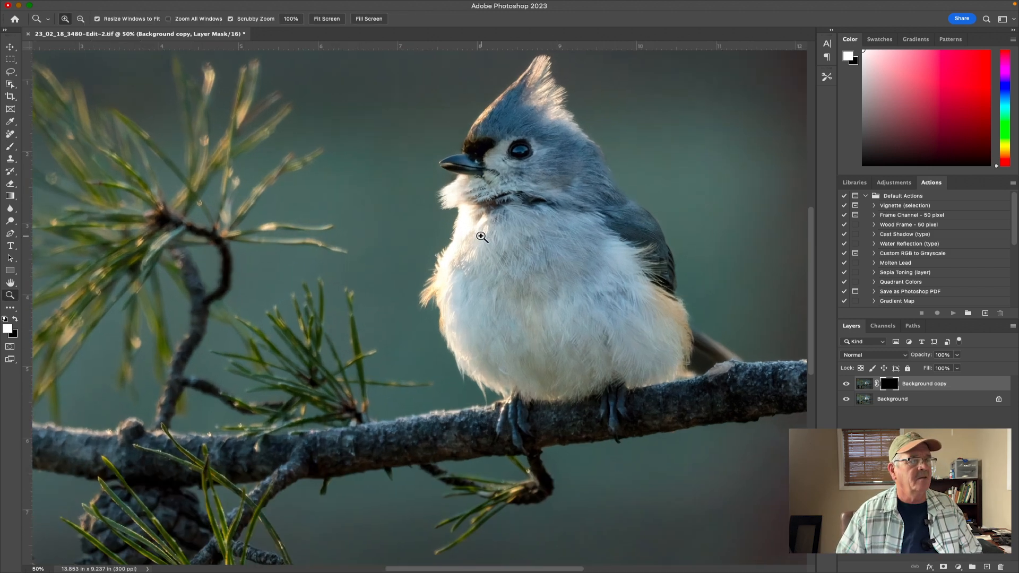
{"action": "left_click", "coordinate": [482, 237]}
{"action": "key", "text": "b"}
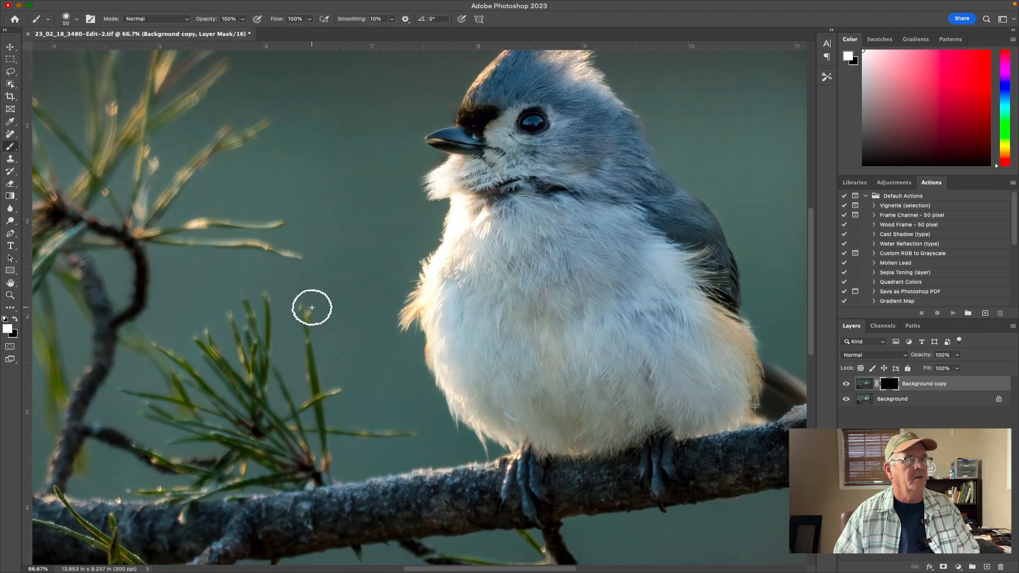
{"action": "mouse_move", "coordinate": [479, 206]}
{"action": "left_mouse_down"}
{"action": "mouse_move", "coordinate": [473, 245]}
{"action": "mouse_move", "coordinate": [445, 261]}
{"action": "mouse_move", "coordinate": [471, 218]}
{"action": "mouse_move", "coordinate": [467, 210]}
{"action": "mouse_move", "coordinate": [456, 224]}
{"action": "mouse_move", "coordinate": [463, 212]}
{"action": "mouse_move", "coordinate": [465, 228]}
{"action": "mouse_move", "coordinate": [465, 200]}
{"action": "mouse_move", "coordinate": [442, 181]}
{"action": "mouse_move", "coordinate": [455, 162]}
{"action": "mouse_move", "coordinate": [437, 174]}
{"action": "mouse_move", "coordinate": [445, 194]}
{"action": "mouse_move", "coordinate": [471, 194]}
{"action": "mouse_move", "coordinate": [421, 284]}
{"action": "mouse_move", "coordinate": [425, 305]}
{"action": "mouse_move", "coordinate": [434, 289]}
{"action": "mouse_move", "coordinate": [434, 327]}
{"action": "mouse_move", "coordinate": [451, 374]}
{"action": "mouse_move", "coordinate": [496, 373]}
{"action": "left_mouse_up"}
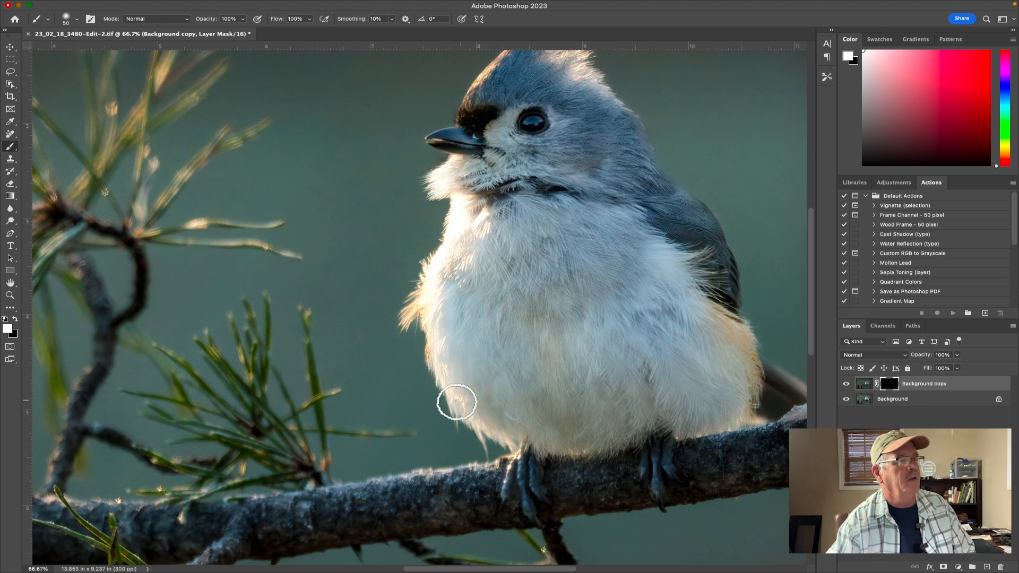
{"action": "scroll", "coordinate": [470, 91], "scroll_direction": "up", "scroll_amount": 5}
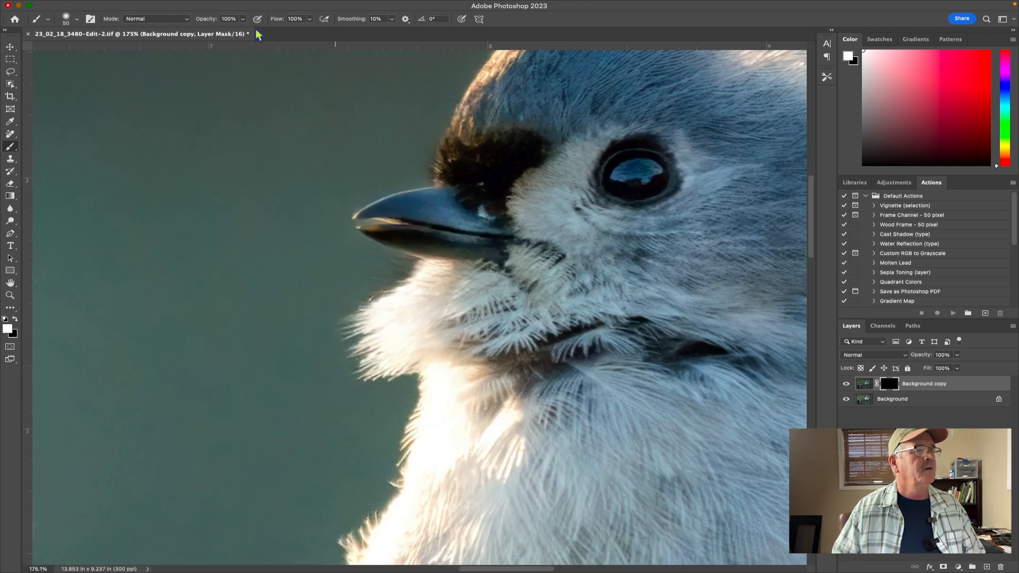
{"action": "key", "text": "z"}
{"action": "left_click", "coordinate": [327, 19]}
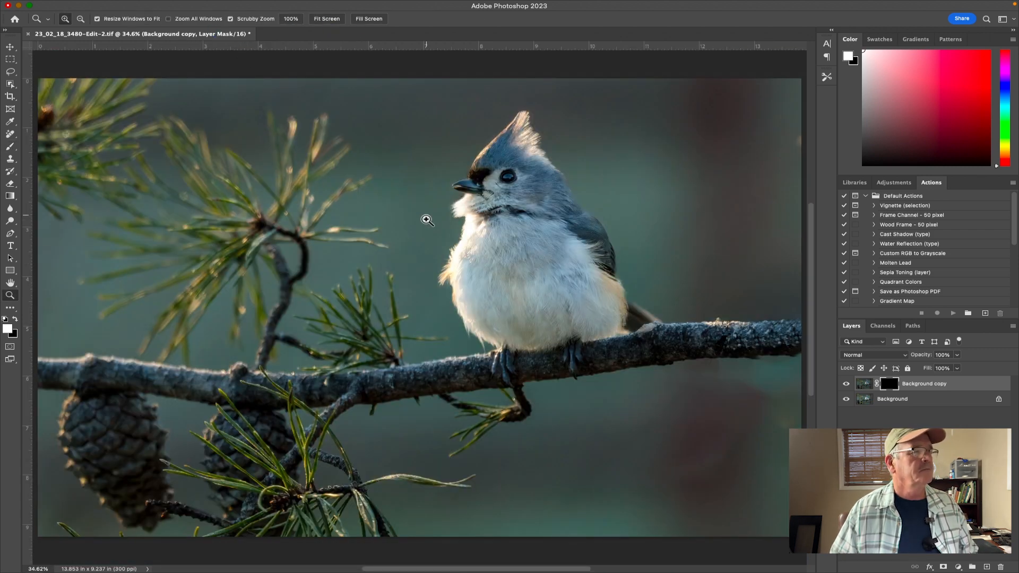
Step: Paint white on the mask with the Brush at 52% opacity along the sunlit edge of the bird's breast
{"action": "left_click", "coordinate": [466, 248]}
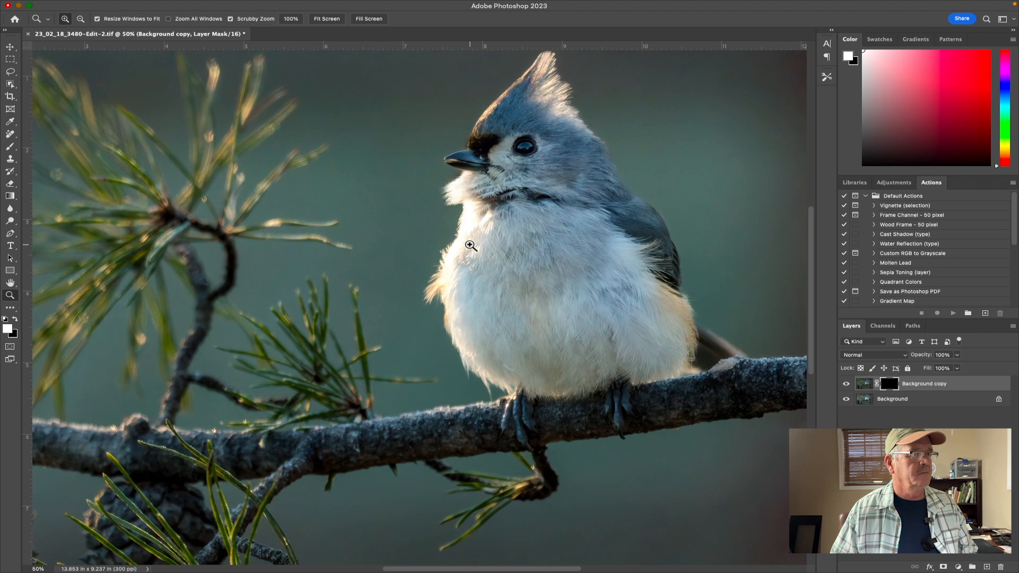
{"action": "left_click", "coordinate": [469, 246]}
{"action": "key", "text": "b"}
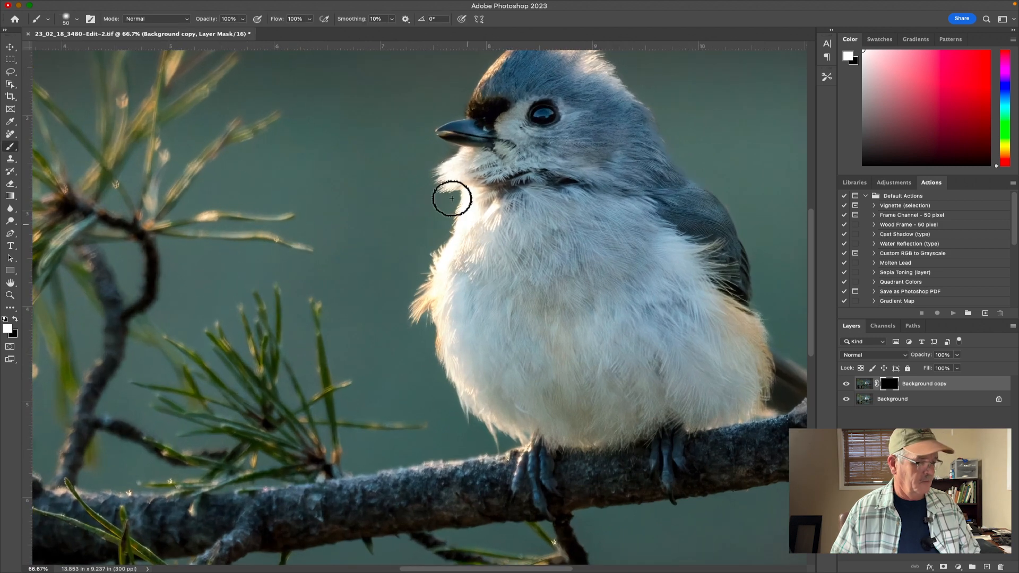
{"action": "left_click", "coordinate": [244, 20]}
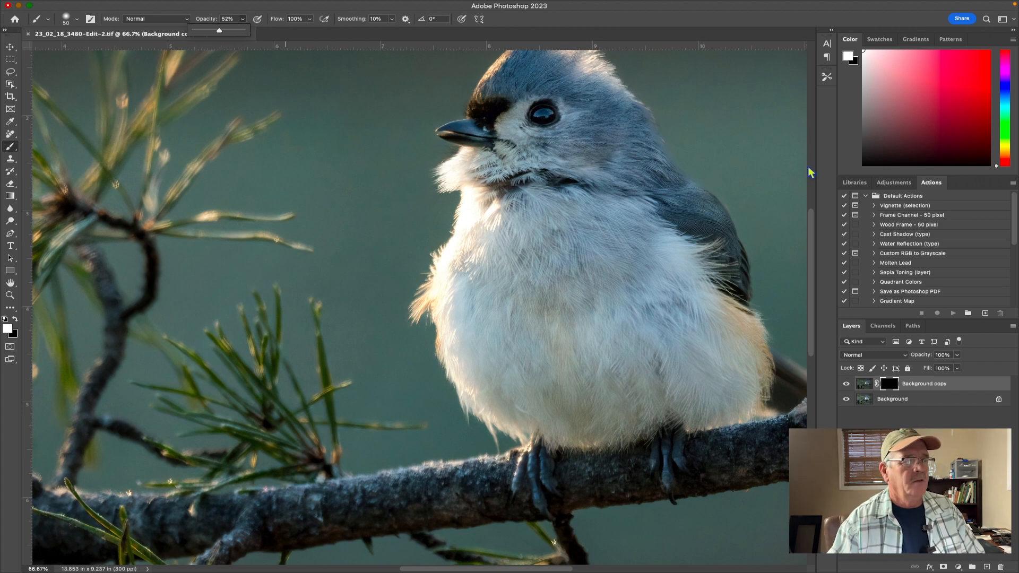
{"action": "mouse_move", "coordinate": [492, 199]}
{"action": "left_mouse_down"}
{"action": "mouse_move", "coordinate": [476, 233]}
{"action": "mouse_move", "coordinate": [479, 154]}
{"action": "mouse_move", "coordinate": [460, 173]}
{"action": "mouse_move", "coordinate": [450, 166]}
{"action": "mouse_move", "coordinate": [457, 186]}
{"action": "mouse_move", "coordinate": [550, 234]}
{"action": "mouse_move", "coordinate": [541, 246]}
{"action": "mouse_move", "coordinate": [464, 224]}
{"action": "mouse_move", "coordinate": [442, 287]}
{"action": "mouse_move", "coordinate": [421, 305]}
{"action": "mouse_move", "coordinate": [450, 258]}
{"action": "mouse_move", "coordinate": [446, 321]}
{"action": "mouse_move", "coordinate": [480, 409]}
{"action": "left_mouse_up"}
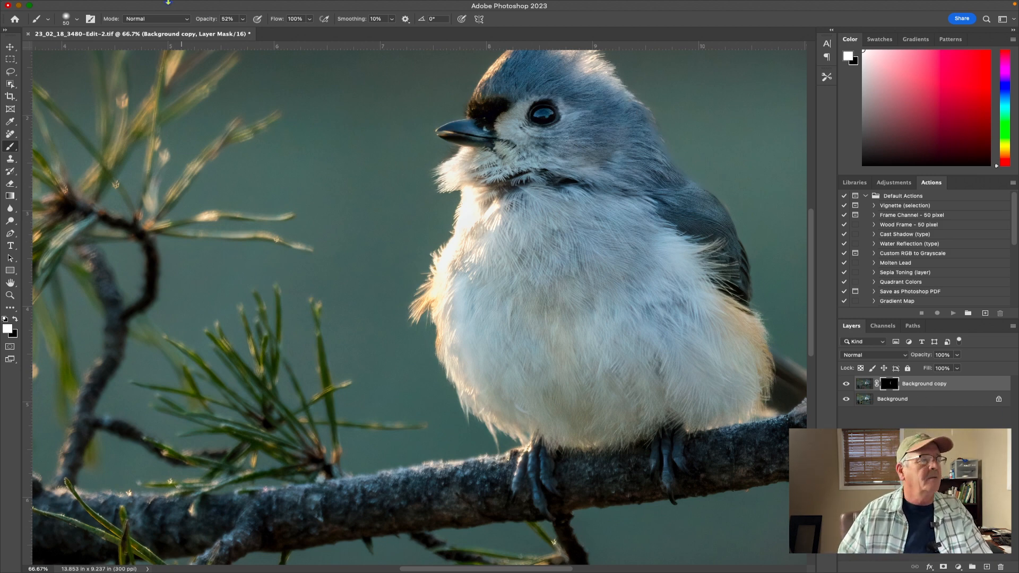
Step: Flatten the image into a single layer and fit it on screen
{"action": "left_click", "coordinate": [162, 6]}
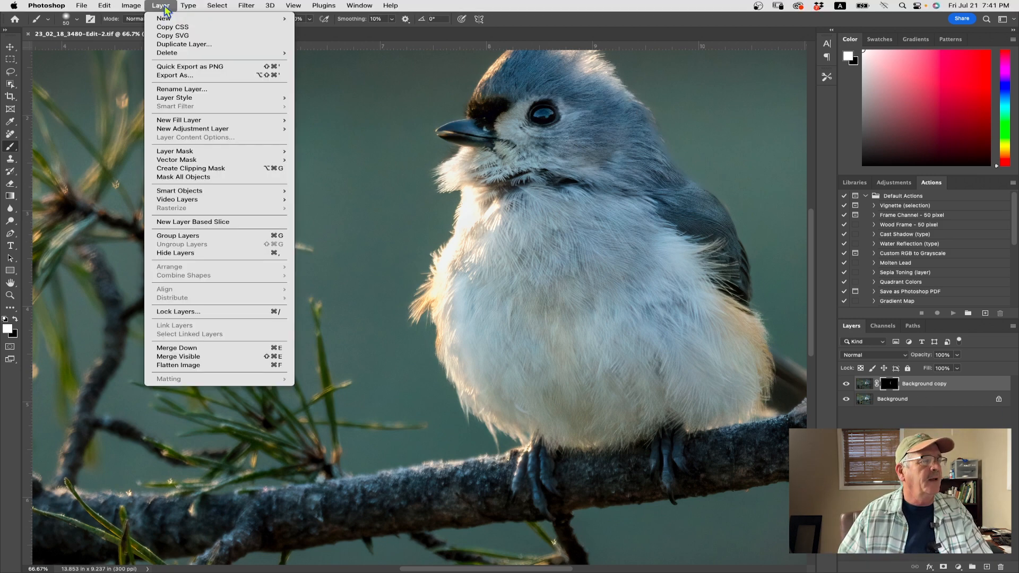
{"action": "left_click", "coordinate": [223, 365]}
{"action": "key", "text": "z"}
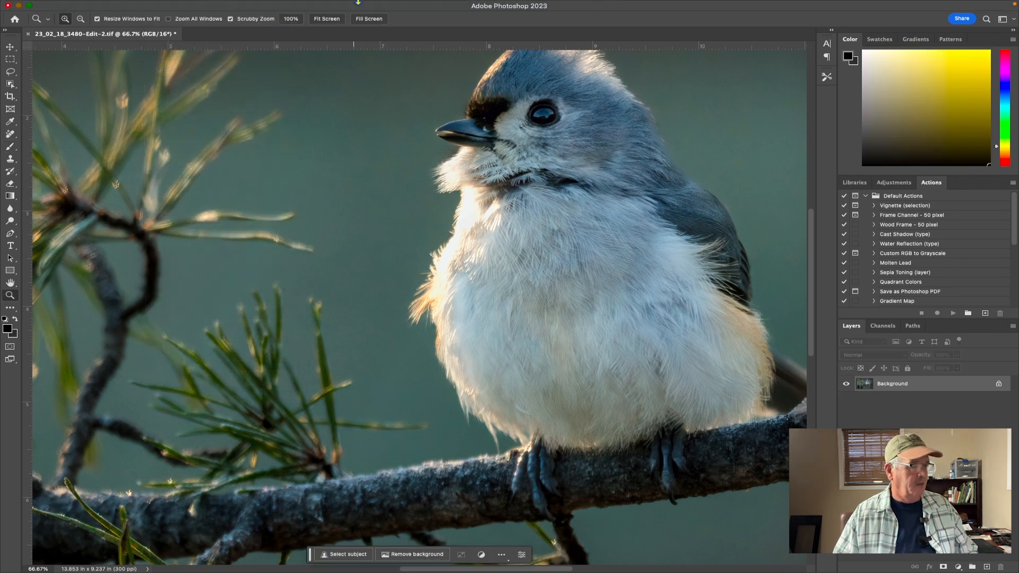
{"action": "left_click", "coordinate": [328, 18]}
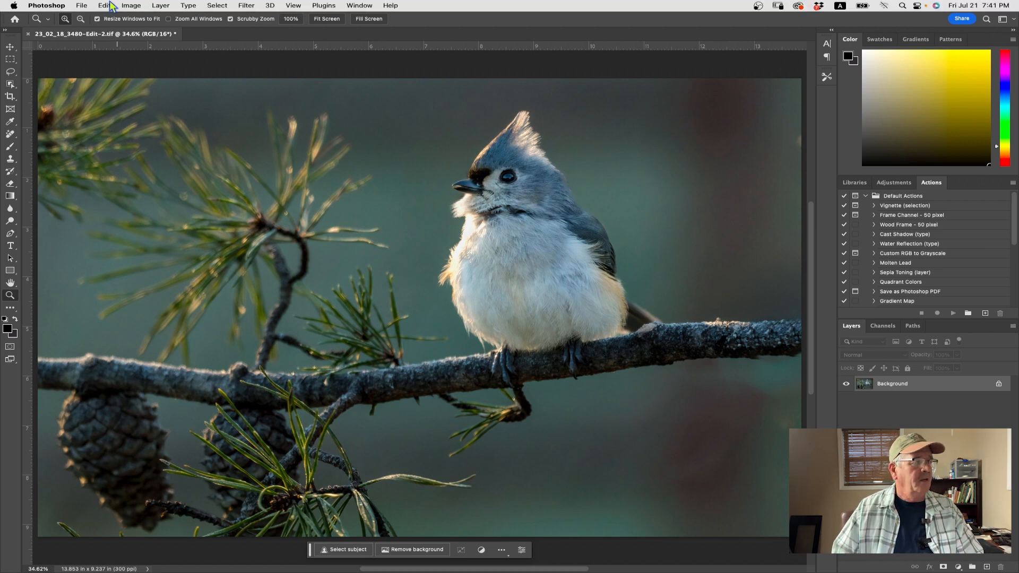
Step: Save the edited image and hide Photoshop to switch back to Adobe Photoshop Lightroom Classic
{"action": "left_click", "coordinate": [81, 5]}
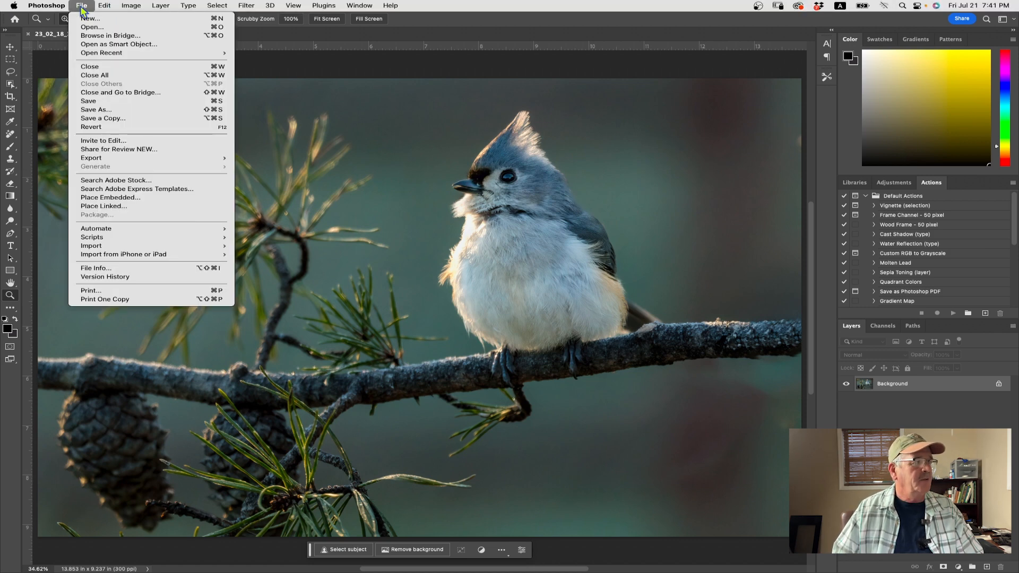
{"action": "left_click", "coordinate": [95, 100]}
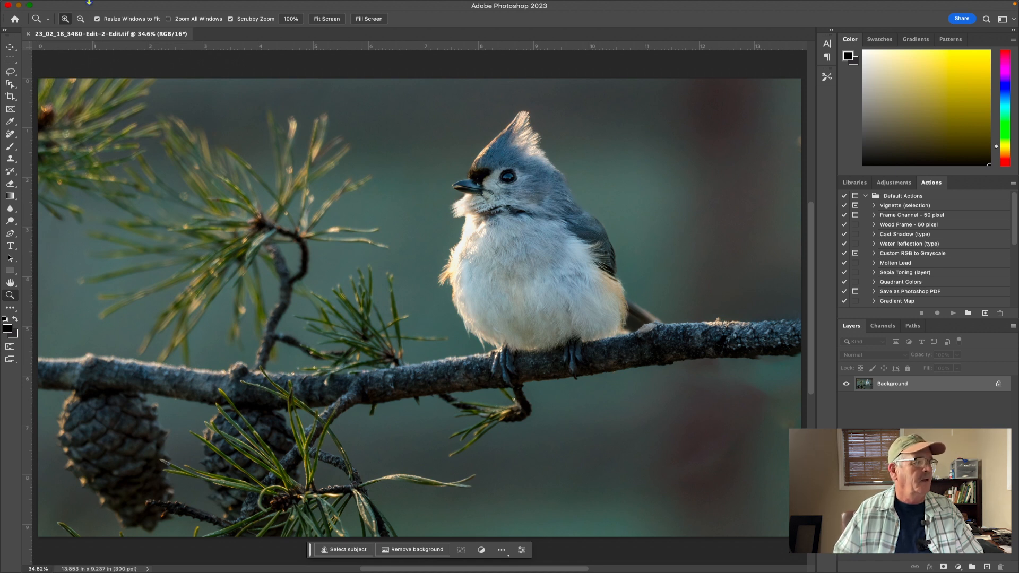
{"action": "left_click", "coordinate": [47, 6]}
{"action": "left_click", "coordinate": [65, 109]}
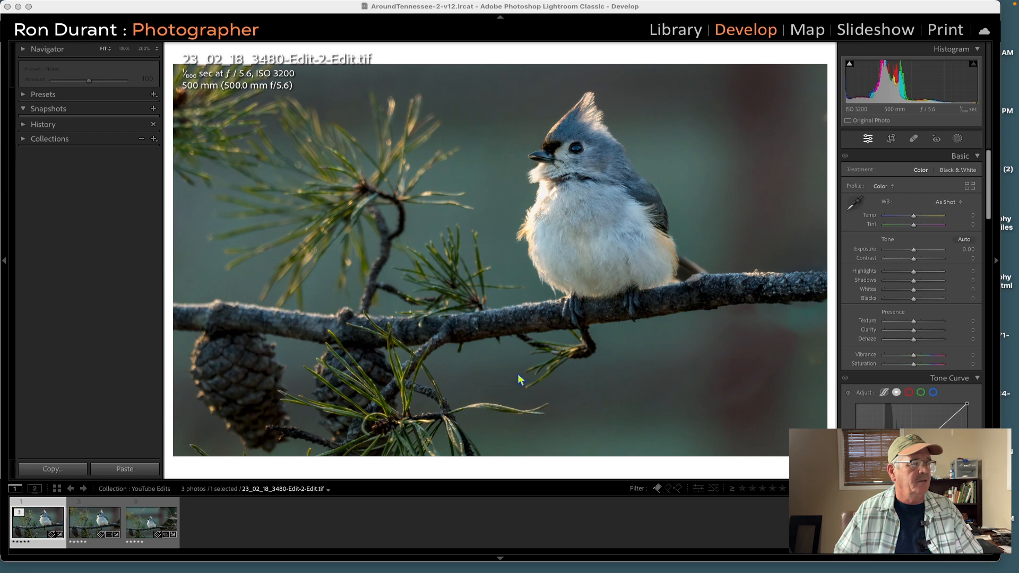
Step: Compare 23_02_18_3480-Edit-2-Edit.tif side by side with 23_02_18_3480-Edit-2.tif in the Library's Compare view
{"action": "left_click", "coordinate": [83, 525], "text": "super"}
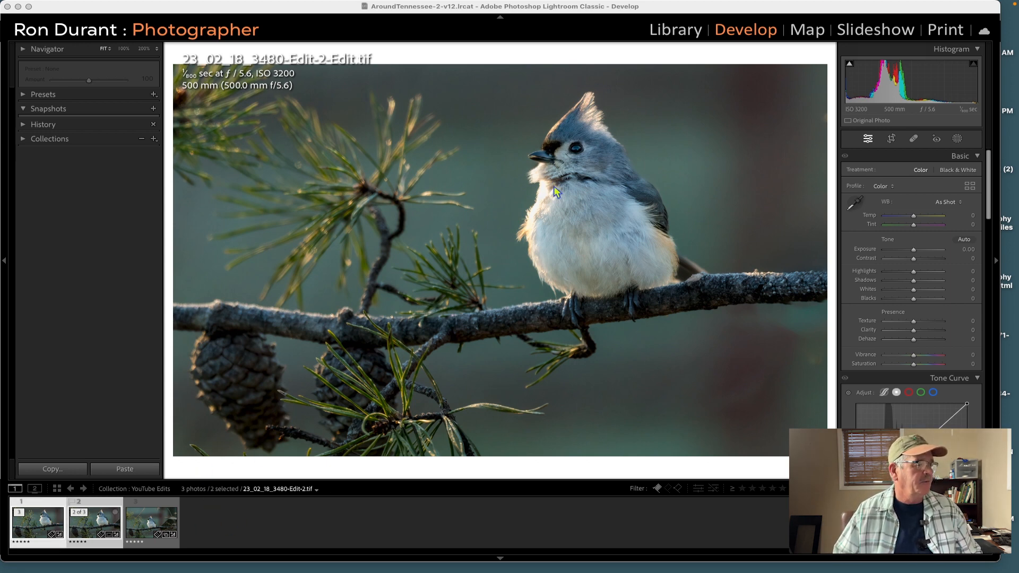
{"action": "left_click", "coordinate": [668, 30]}
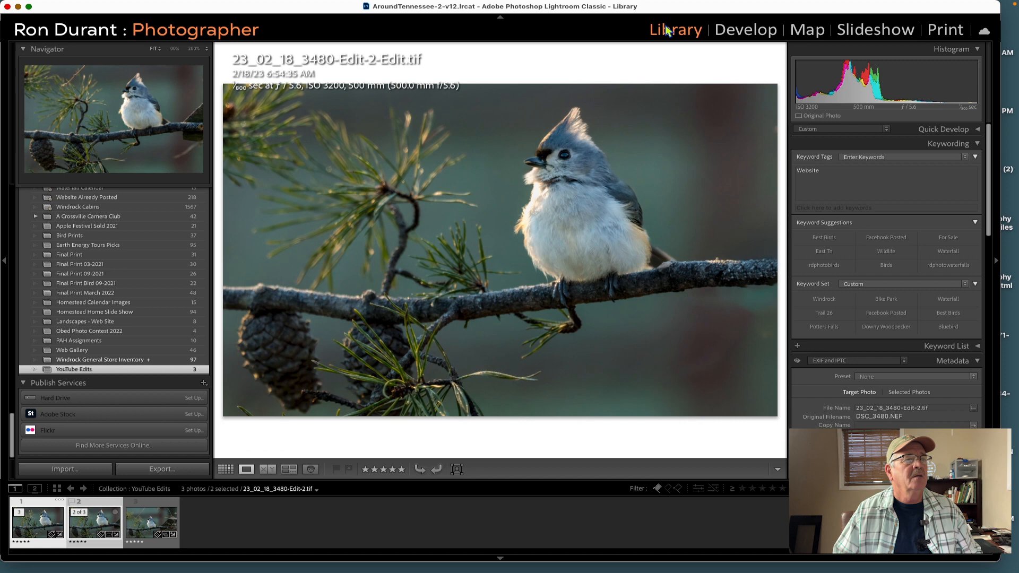
{"action": "left_click", "coordinate": [268, 469]}
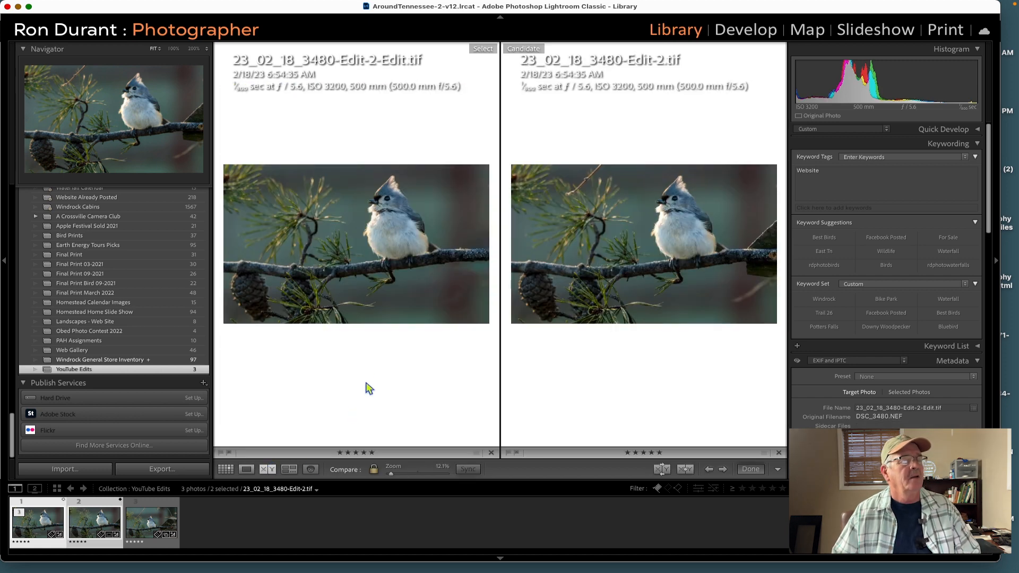
{"action": "left_click", "coordinate": [342, 222]}
{"action": "left_click_drag", "start_coordinate": [342, 222], "coordinate": [345, 246]}
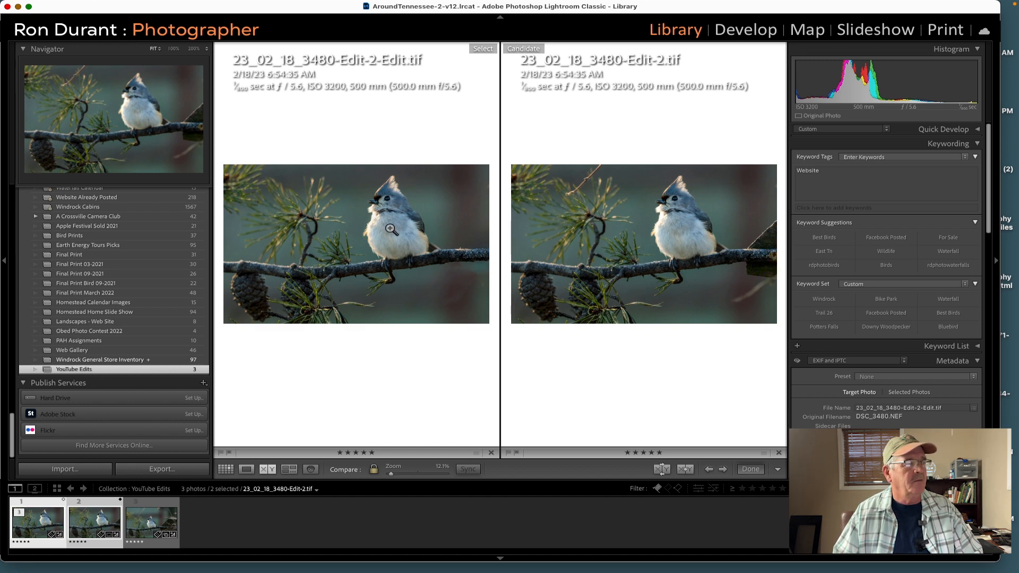
Step: Return to the single-image Loupe view with only 23_02_18_3480-Edit-2-Edit.tif selected
{"action": "left_click", "coordinate": [247, 468]}
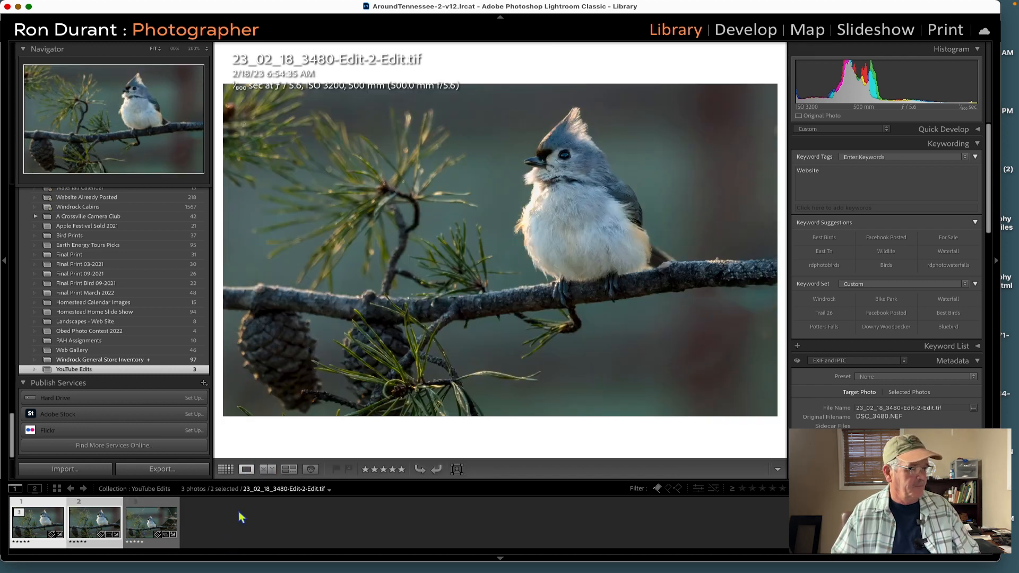
{"action": "left_click", "coordinate": [239, 517]}
{"action": "left_click", "coordinate": [44, 520]}
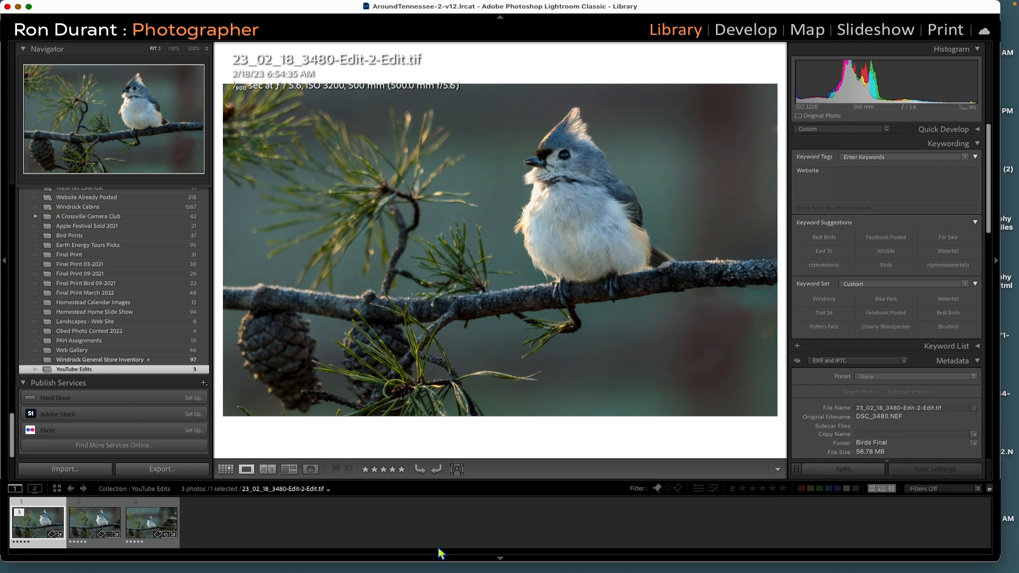
{"action": "mouse_move", "coordinate": [3, 350]}
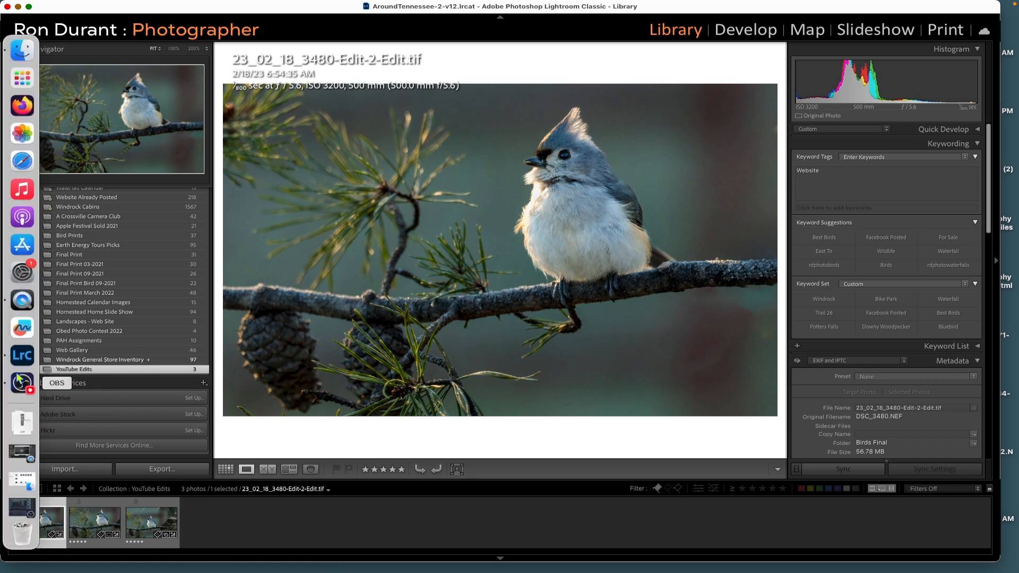